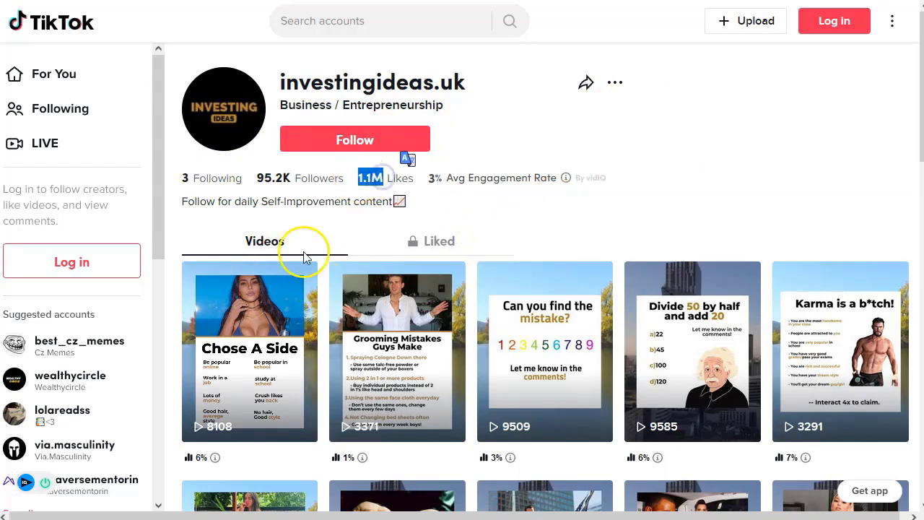
Examine the investingideas.uk profile's follower and like counts and the view counts of its posted videos.
left_click(310, 203)
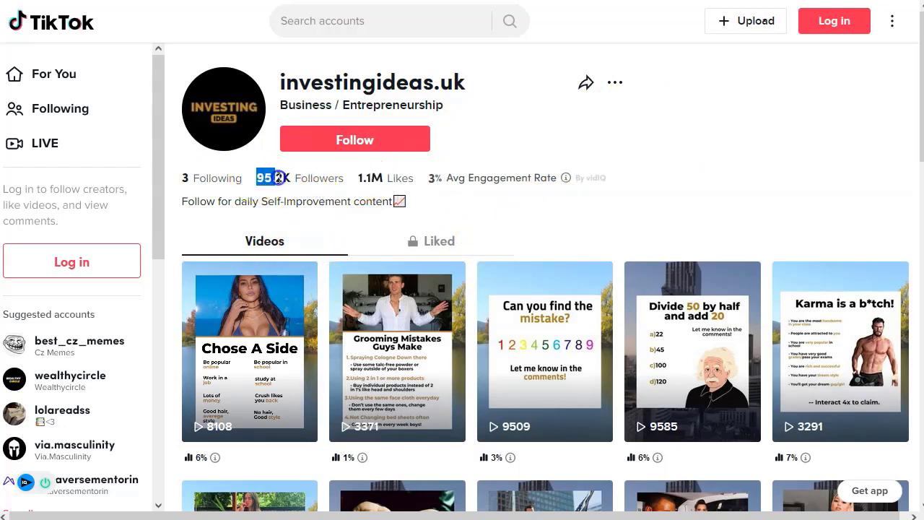
left_click(247, 214)
scroll(495, 241, "down", 5)
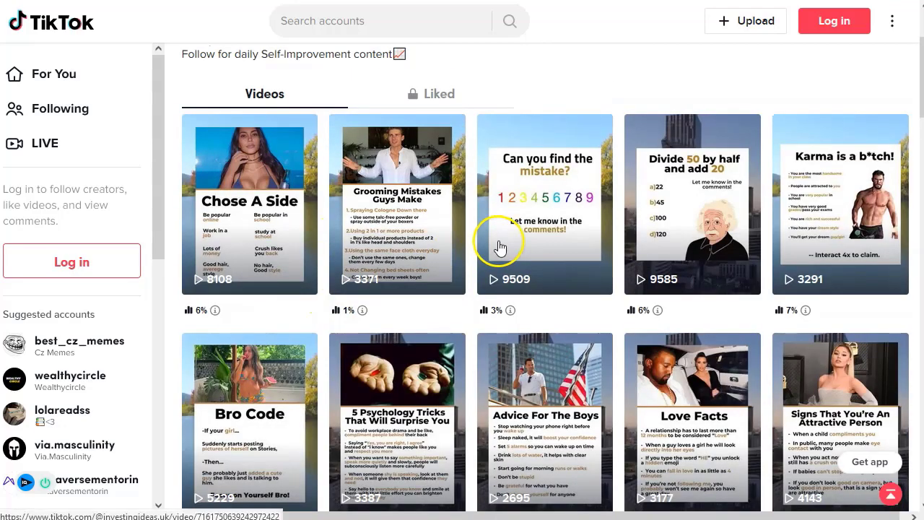
scroll(510, 332, "down", 3)
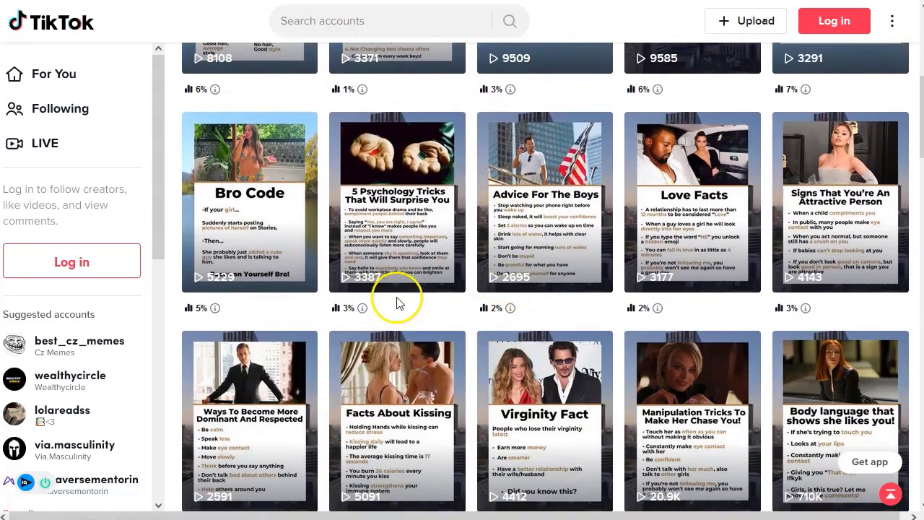
scroll(309, 199, "up", 3)
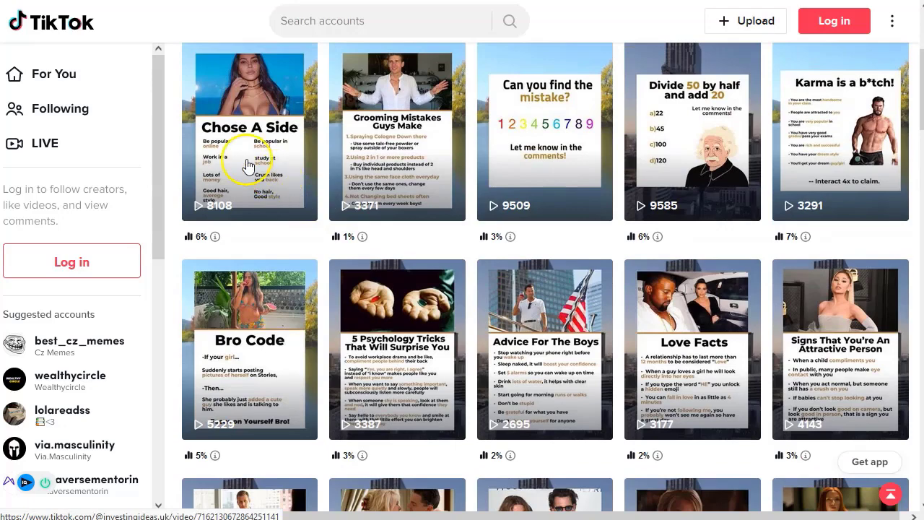
scroll(314, 287, "down", 3)
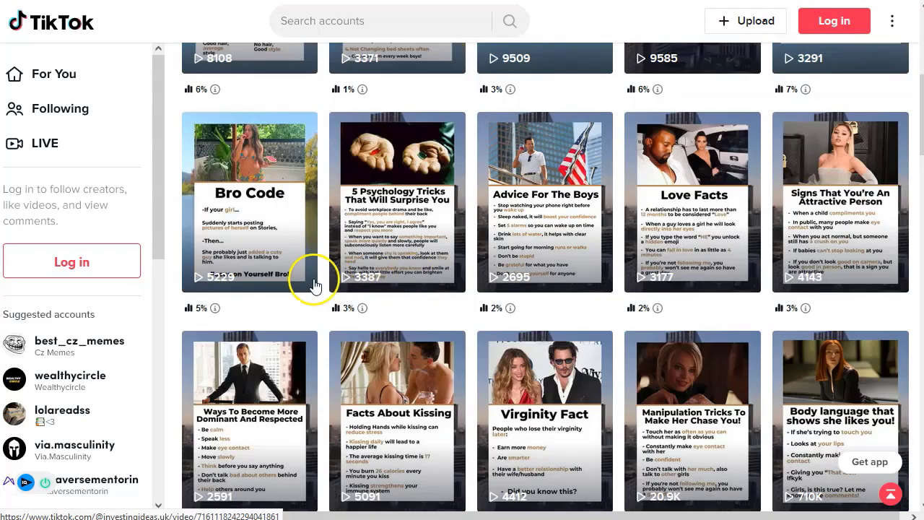
scroll(315, 287, "down", 3)
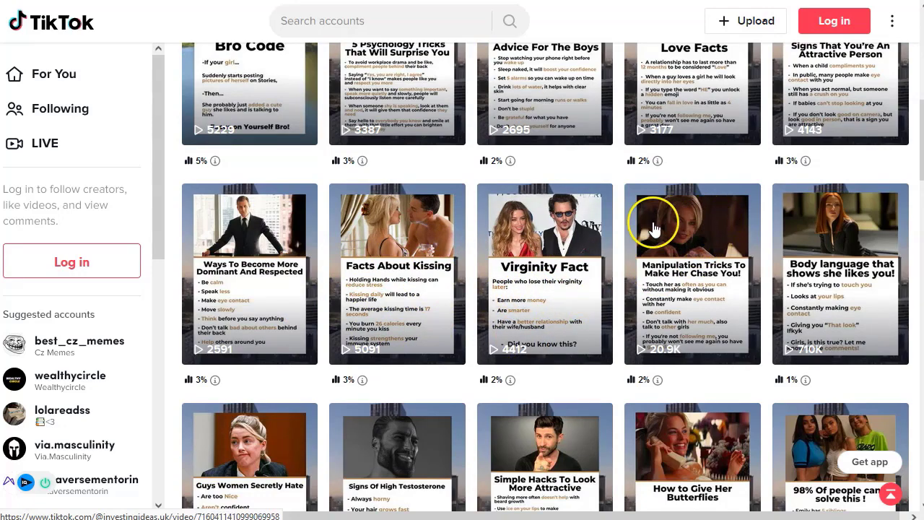
scroll(254, 390, "down", 3)
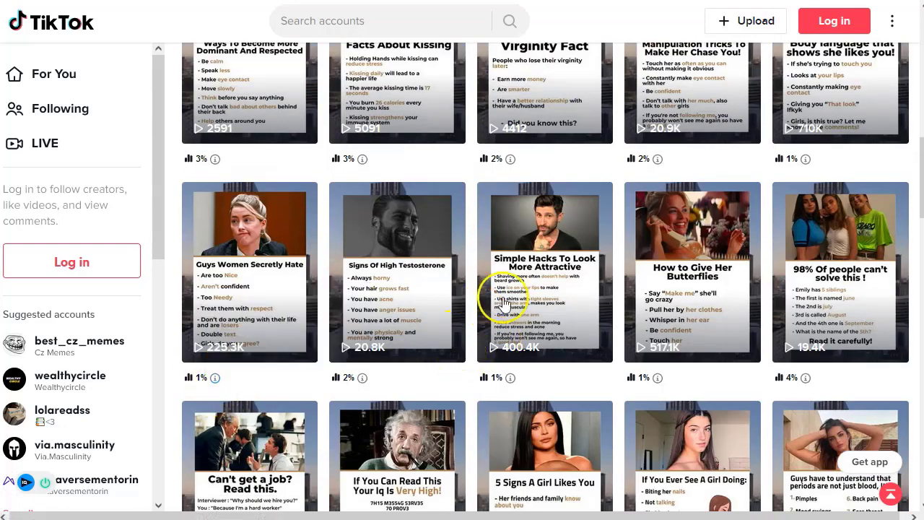
View the "Simple Hacks To Look More Attractive" video, read its comments, and return to the profile's video grid.
left_click(547, 236)
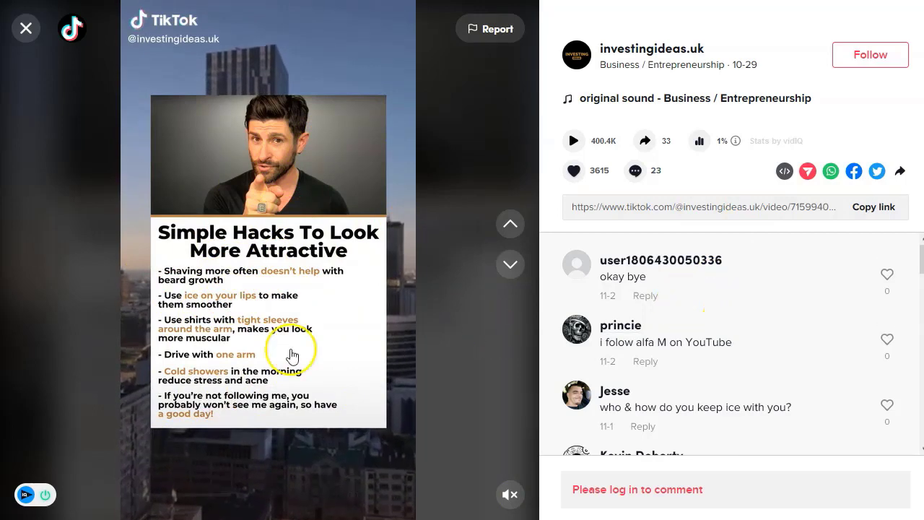
scroll(691, 354, "down", 8)
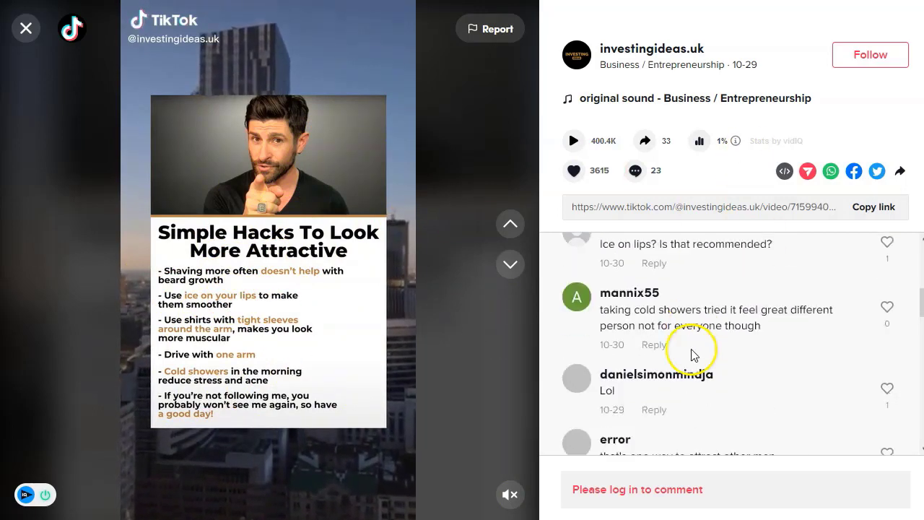
scroll(393, 188, "down", 1)
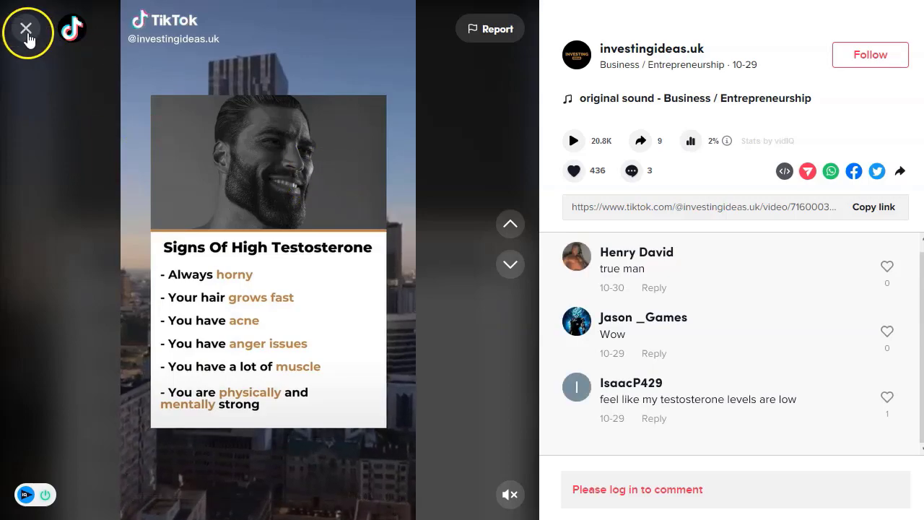
left_click(26, 31)
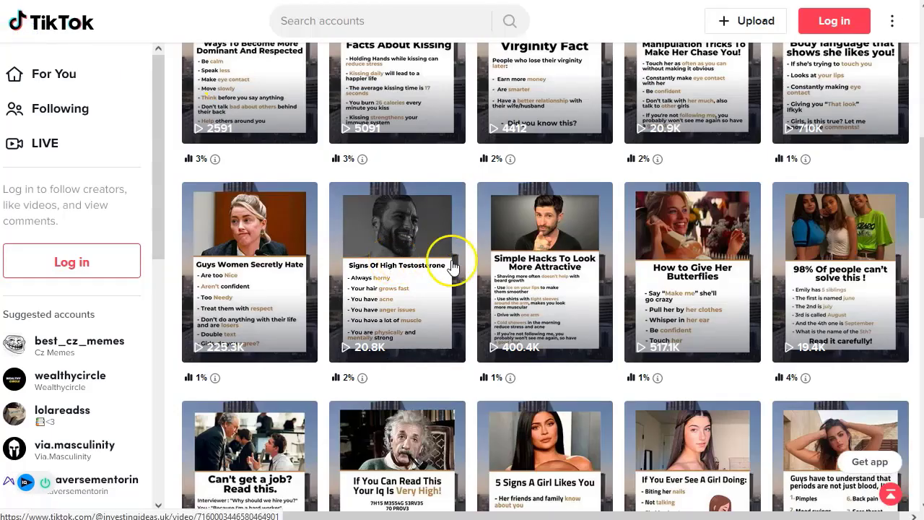
Examine the older videos on the investingideas.uk profile and their view counts, returning to the profile header.
scroll(470, 303, "down", 5)
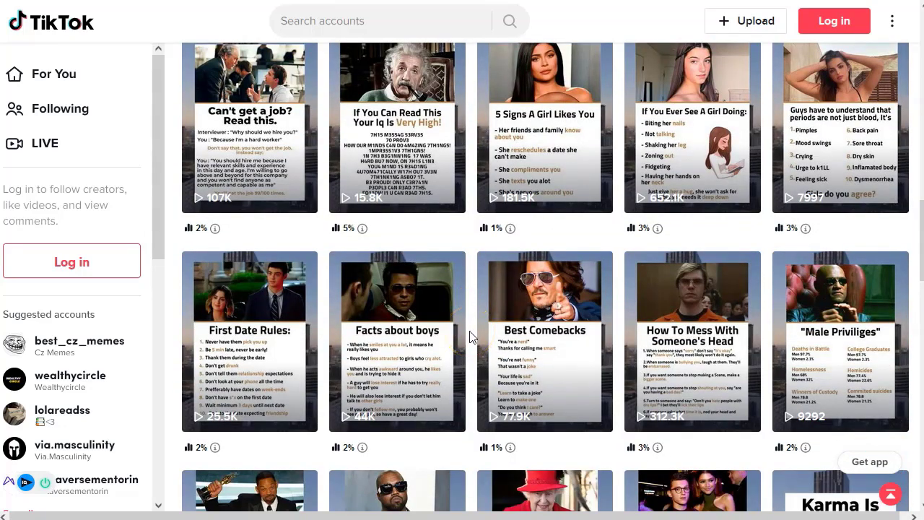
scroll(469, 337, "down", 7)
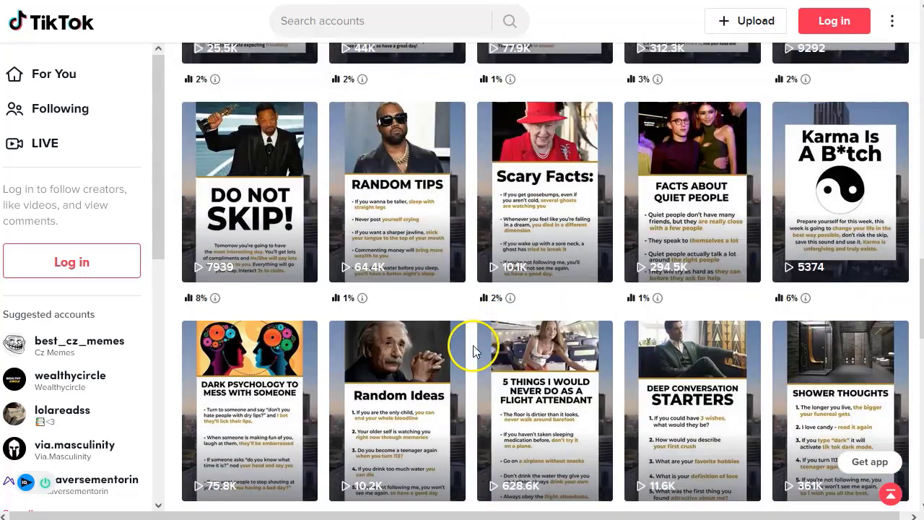
scroll(473, 351, "down", 2)
scroll(473, 349, "up", 15)
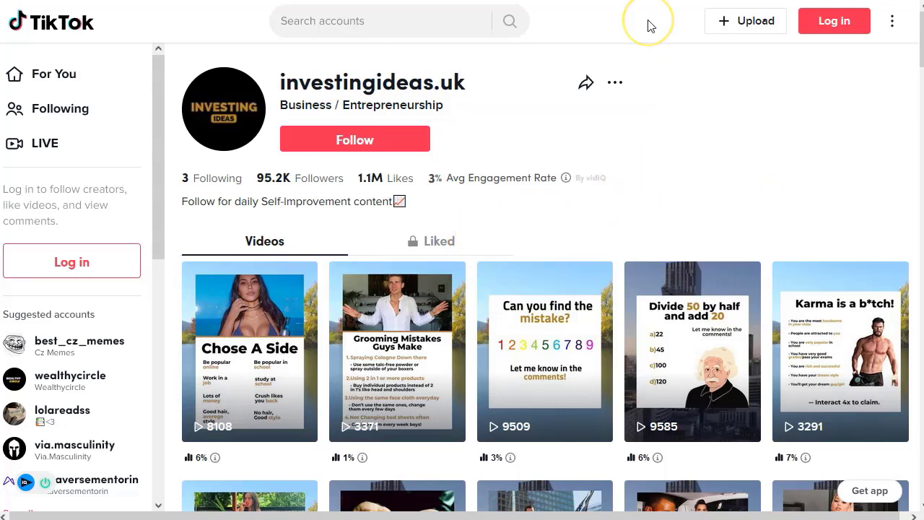
left_click(614, 82)
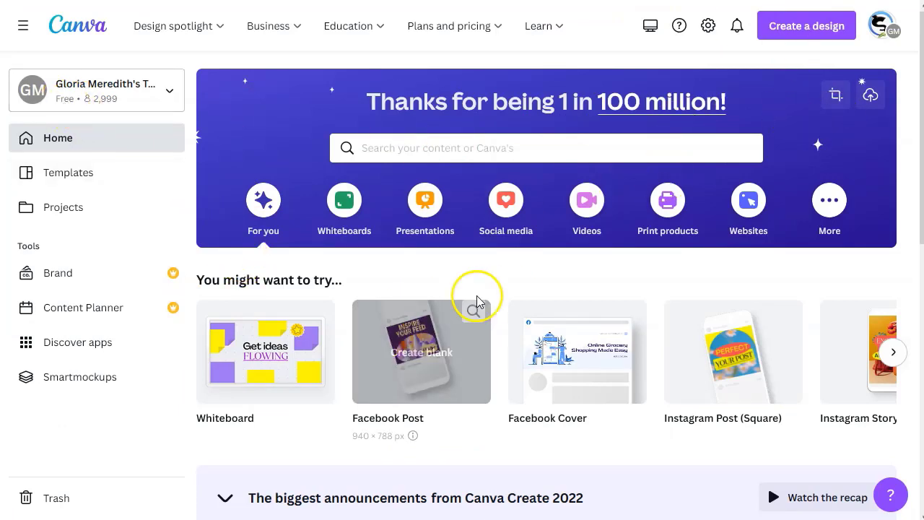
In Canva, search the templates for "tiktok" and create a blank TikTok Video design.
left_click(533, 151)
type("tiktok")
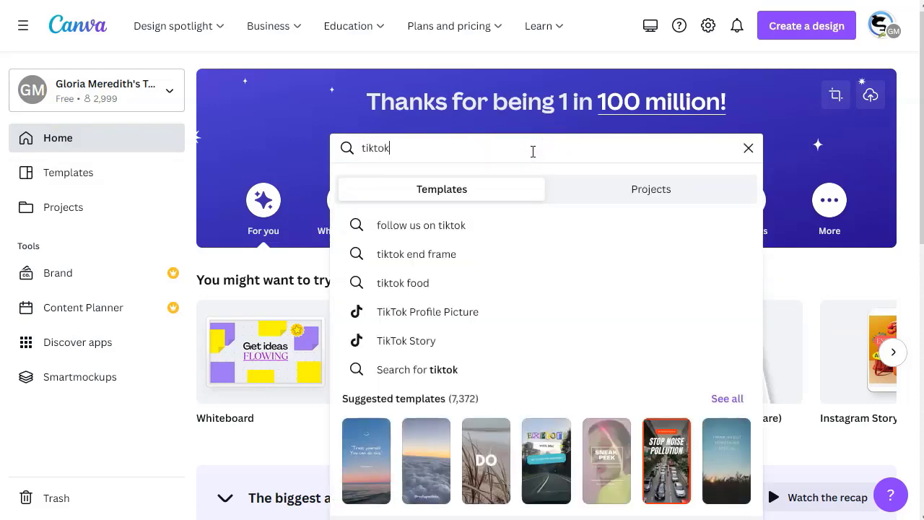
key("Return")
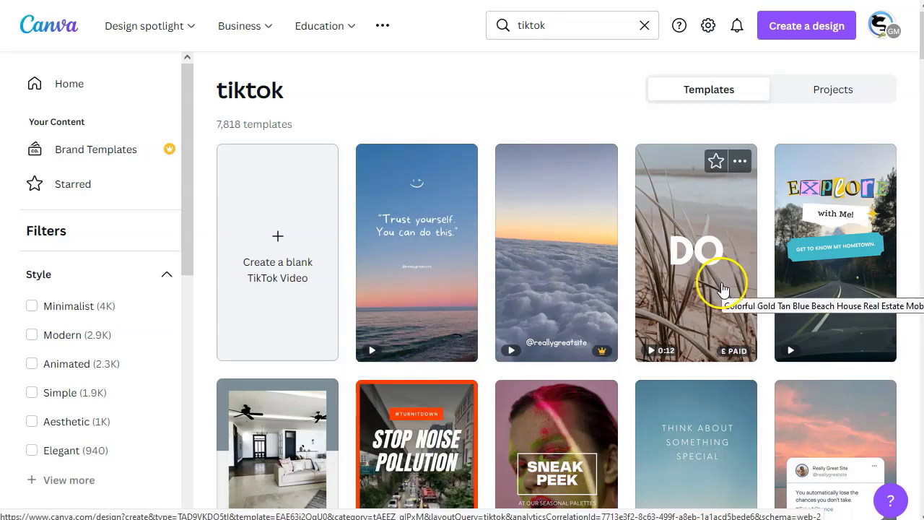
scroll(426, 332, "down", 2)
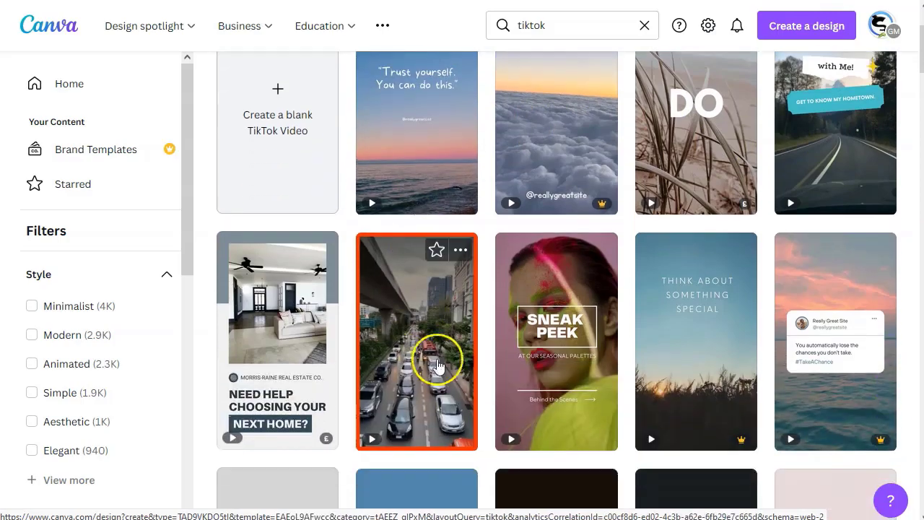
scroll(442, 379, "up", 2)
left_click(280, 261)
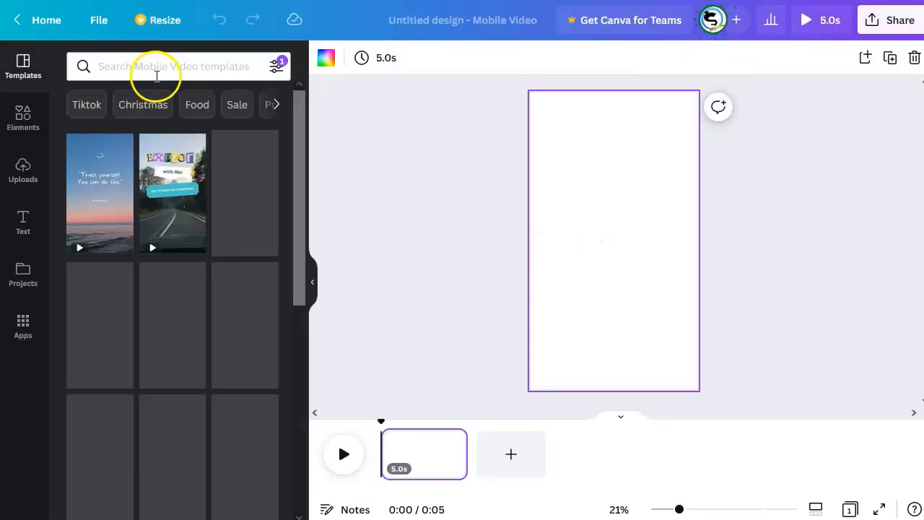
Search the mobile video templates for "beach" and look through the template results.
left_click(156, 72)
type("beach")
key("Return")
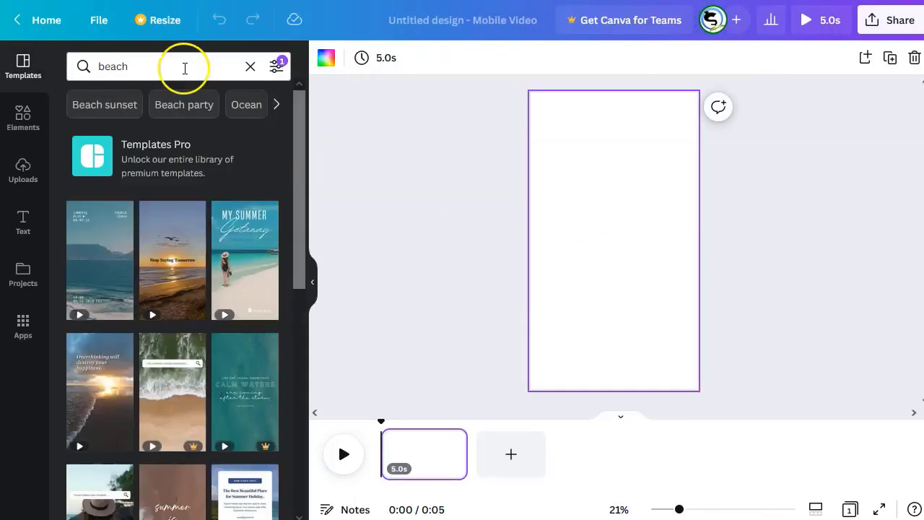
left_click(279, 66)
left_click(177, 380)
scroll(107, 264, "down", 1)
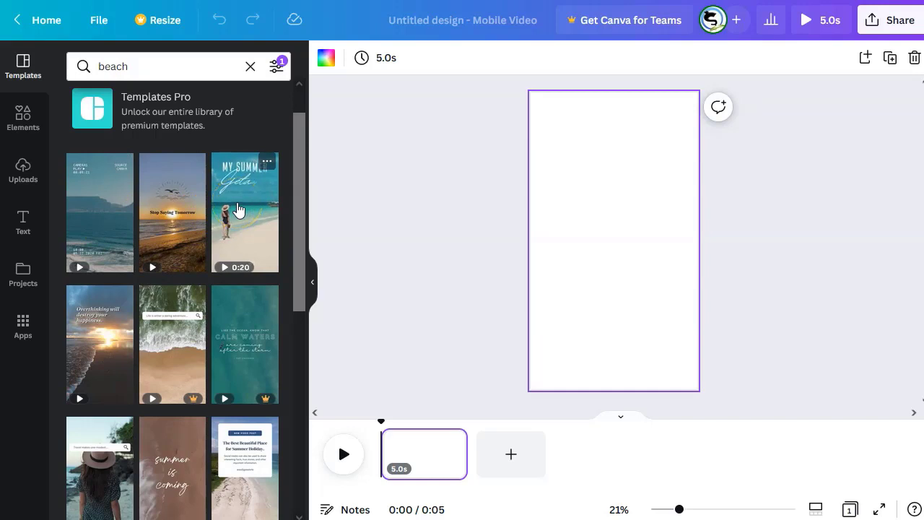
scroll(239, 231, "down", 1)
scroll(84, 283, "down", 2)
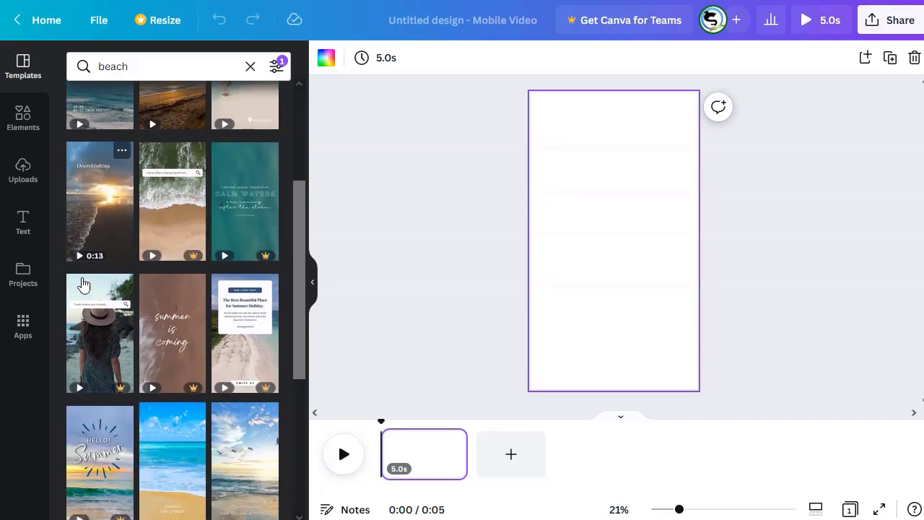
Apply the first page of the Motivational Quotes Instagram Reel Video template and extend the clip to 7.0 seconds.
left_click(101, 213)
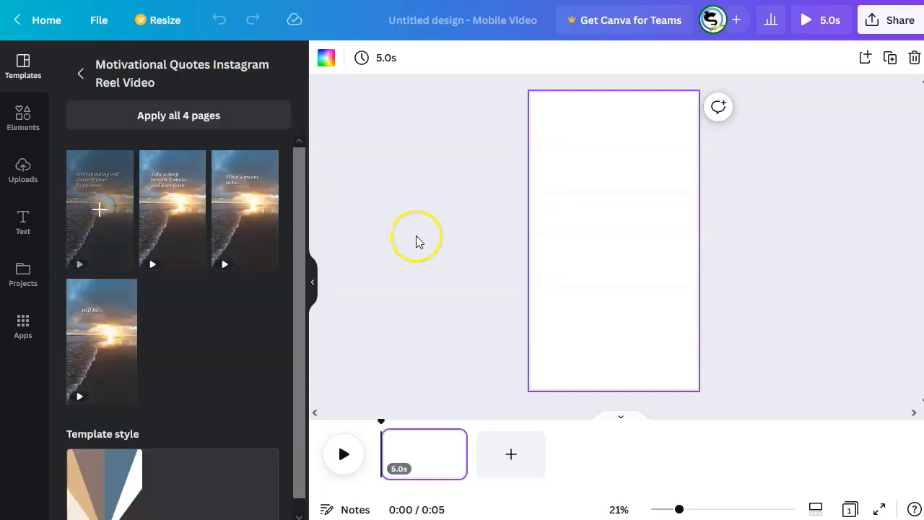
left_click_drag(475, 459, 501, 456)
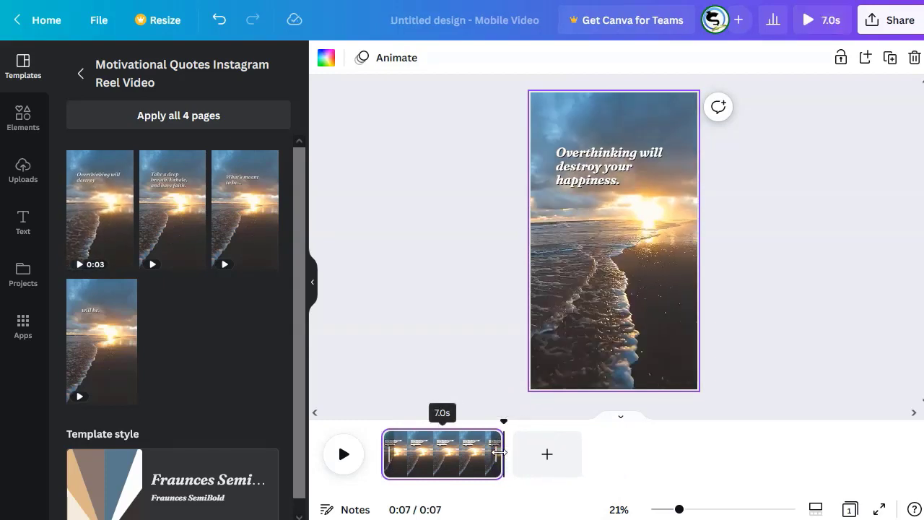
left_click(315, 287)
Search Google for "love quotes" and copy the quote "True love stories never have endings" from the results.
left_click(491, 155)
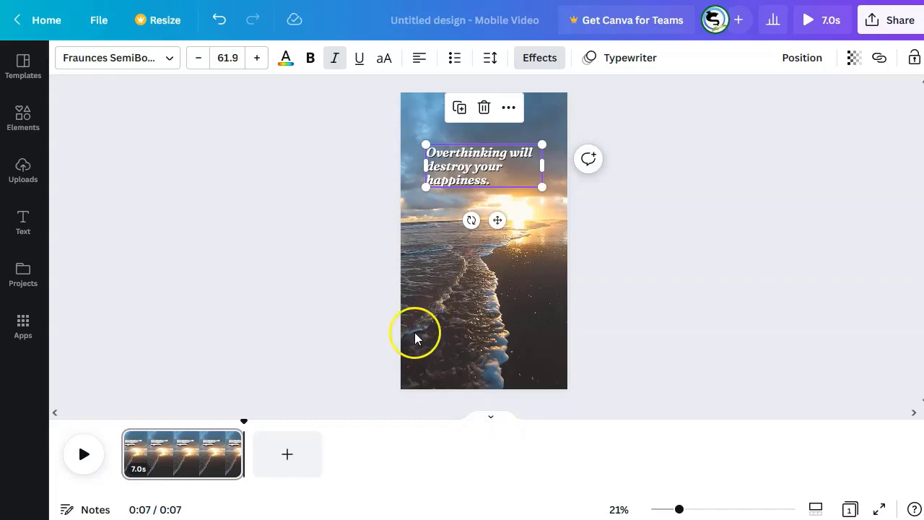
key("ctrl+t")
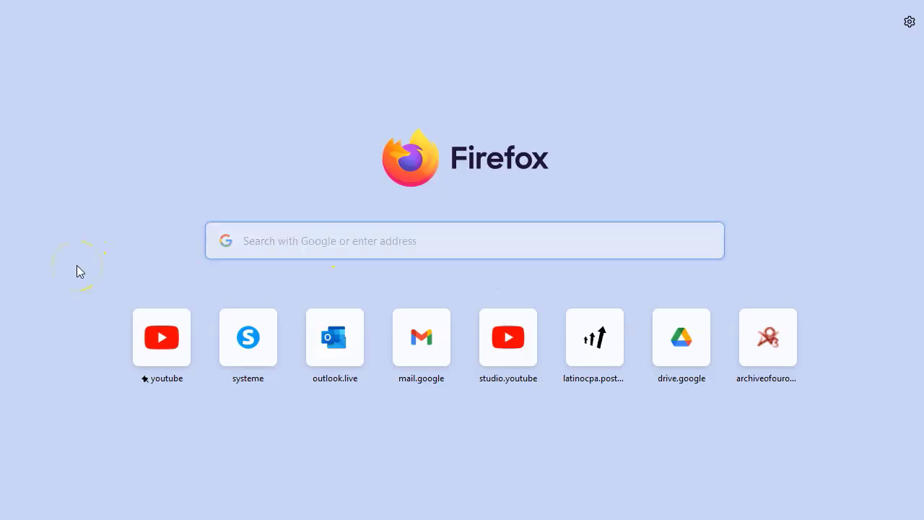
key("Return")
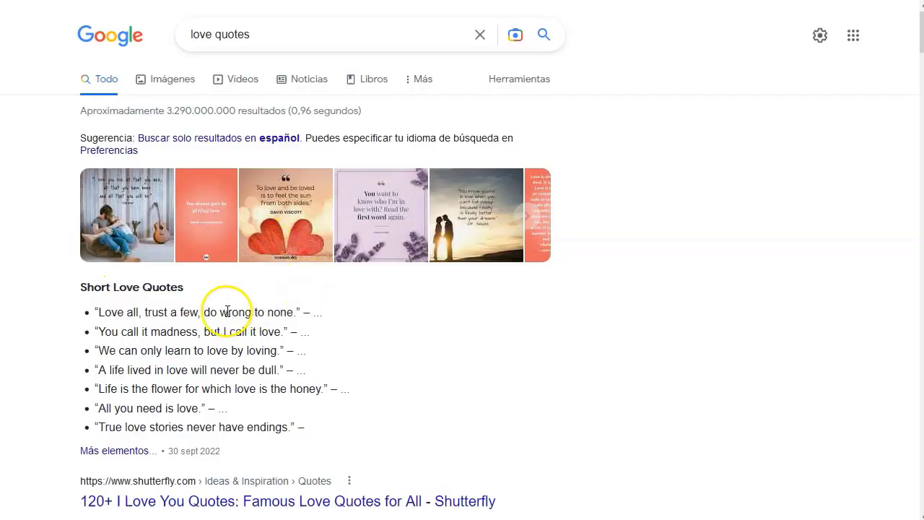
scroll(227, 305, "down", 2)
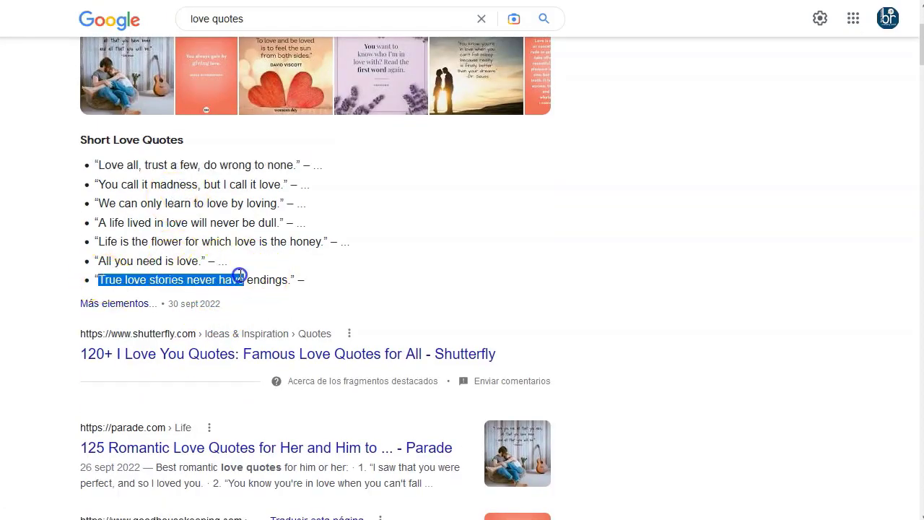
right_click(287, 279)
left_click(285, 293)
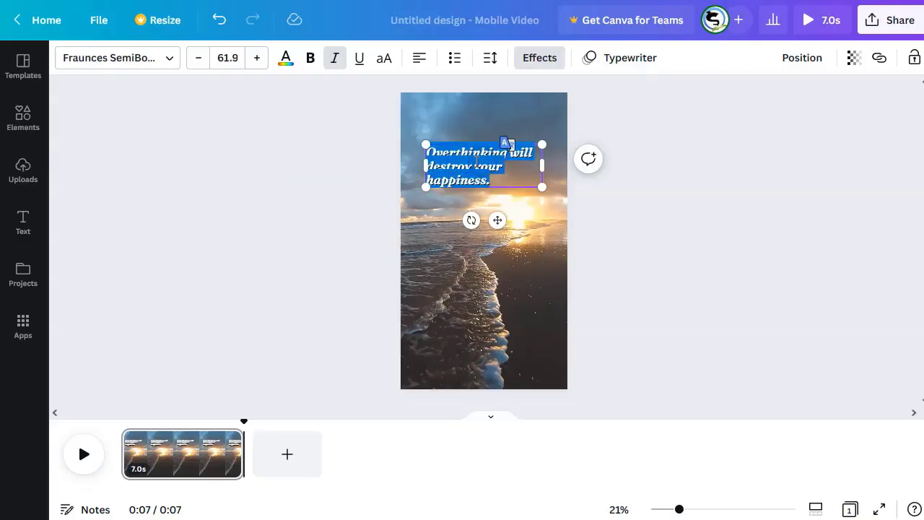
Replace the text with "True love stories never have endings", enlarge it to size 75.4, and centre it horizontally near the page top.
key("ctrl+v")
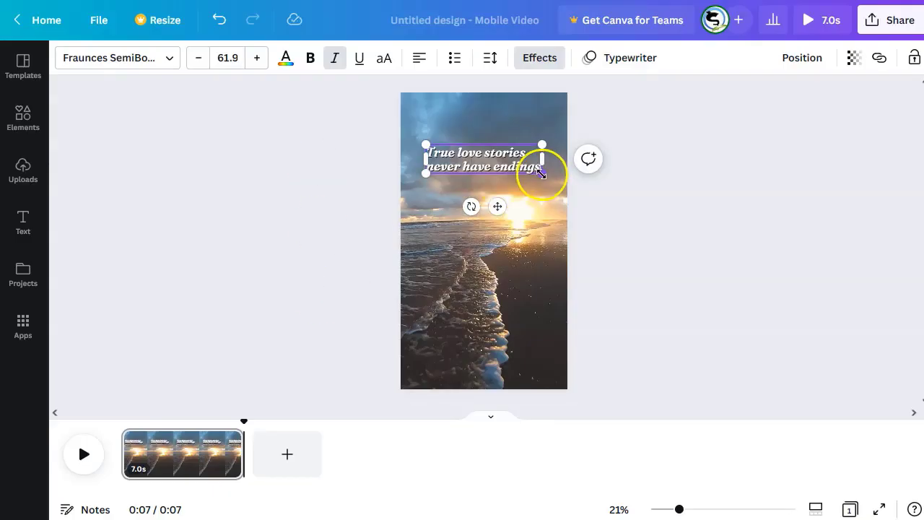
left_click_drag(542, 174, 555, 158)
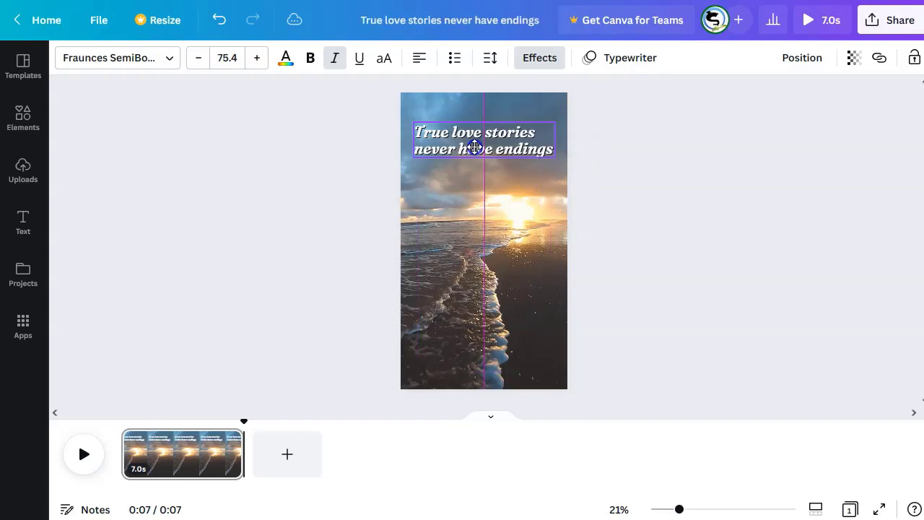
Change the quote's text effect style to Lift.
left_click(543, 59)
left_click(247, 156)
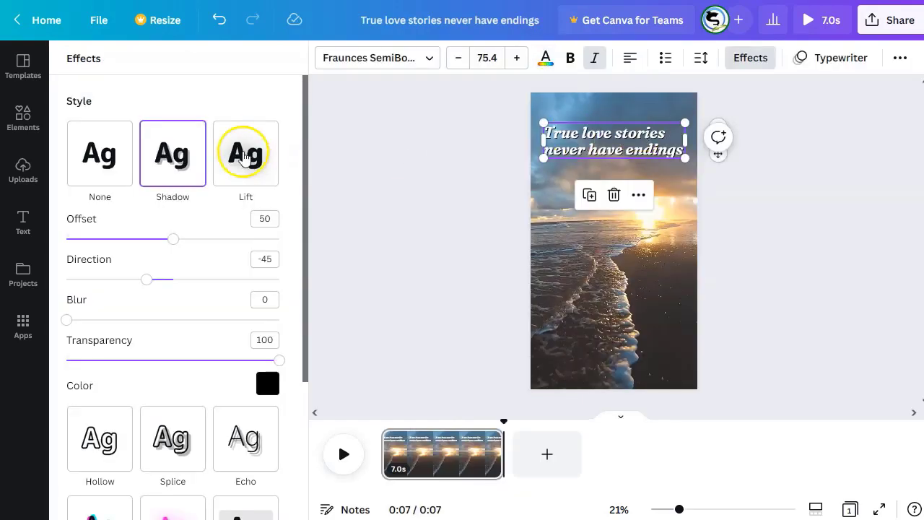
left_click(246, 162)
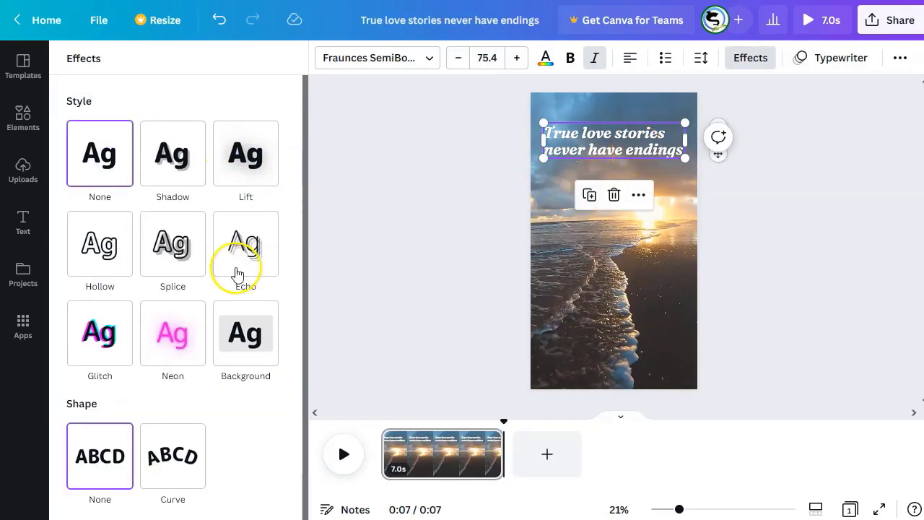
left_click(171, 244)
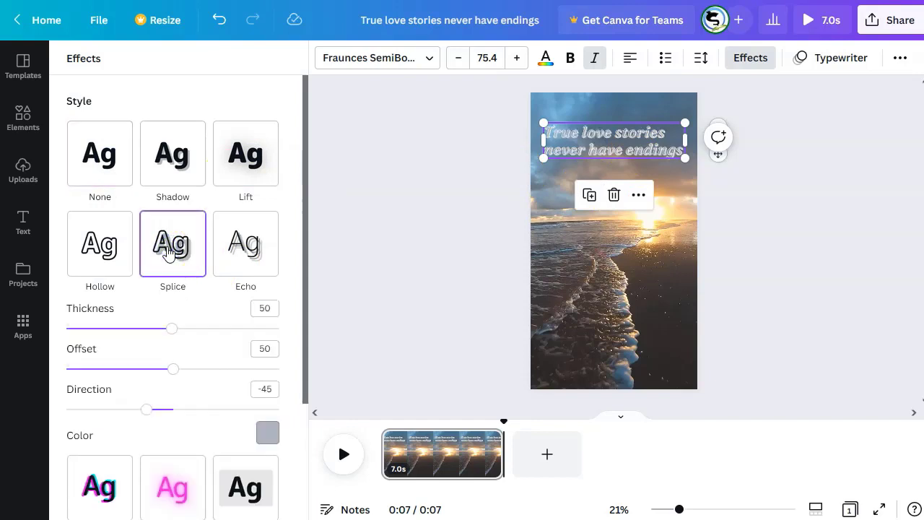
left_click(246, 173)
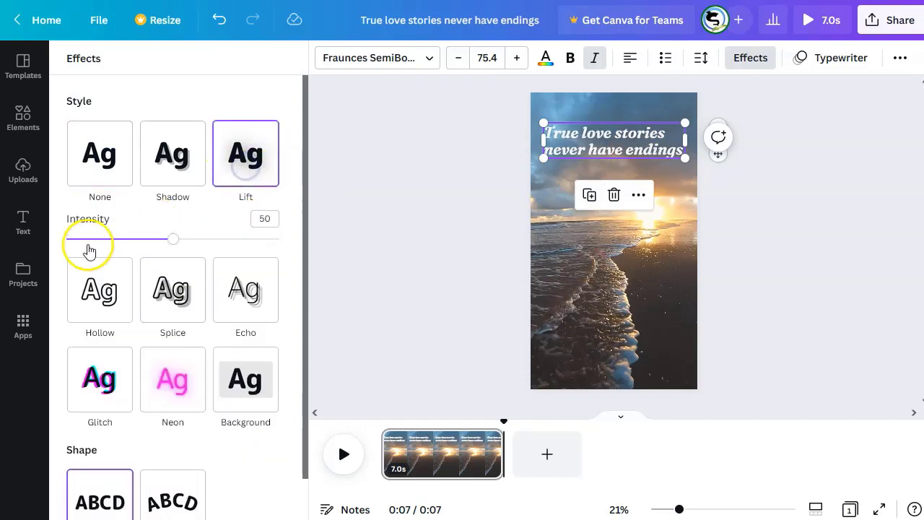
Change the quote's text effect style to Neon and set its intensity to 34.
left_click(89, 302)
left_click(169, 383)
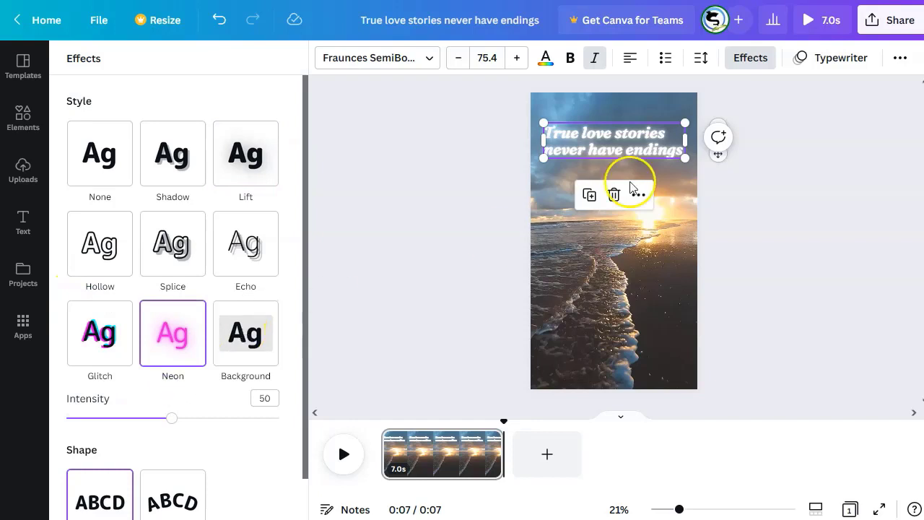
scroll(189, 379, "down", 1)
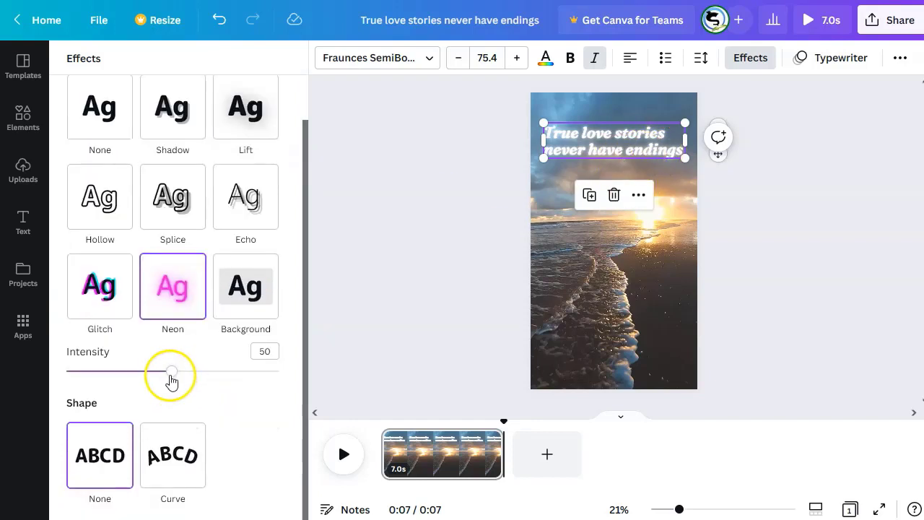
left_click_drag(171, 373, 141, 375)
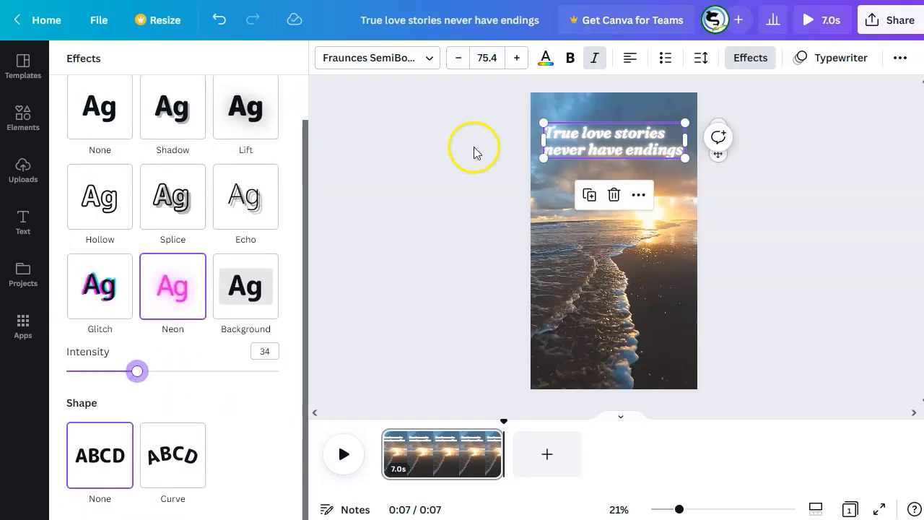
Change the quote's text colour to the default pink.
left_click(546, 58)
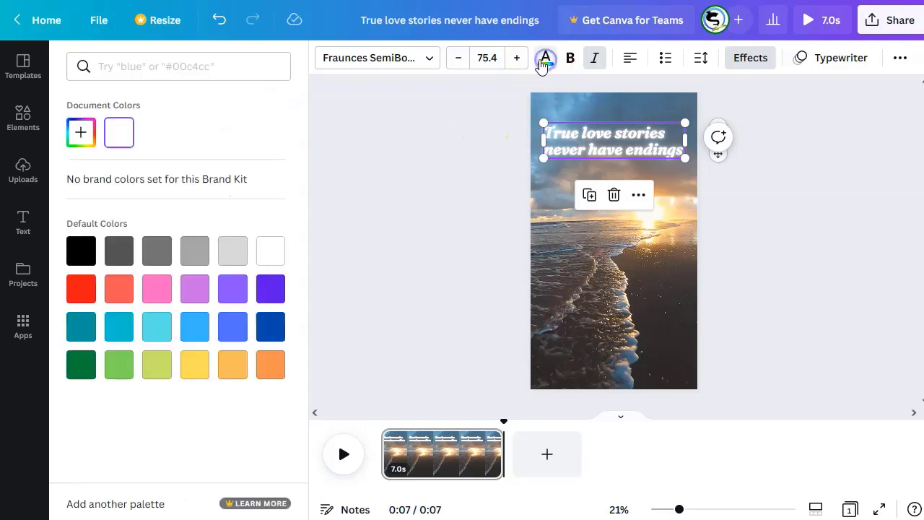
left_click(163, 289)
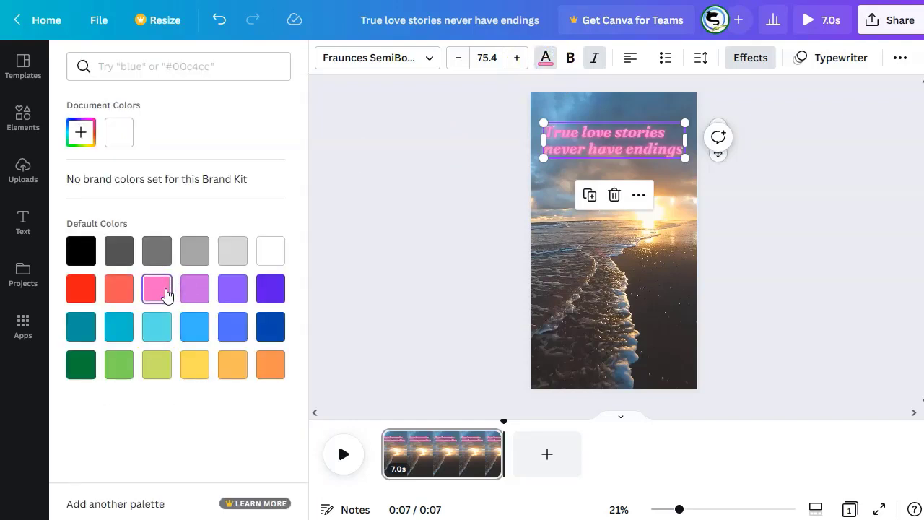
left_click(367, 275)
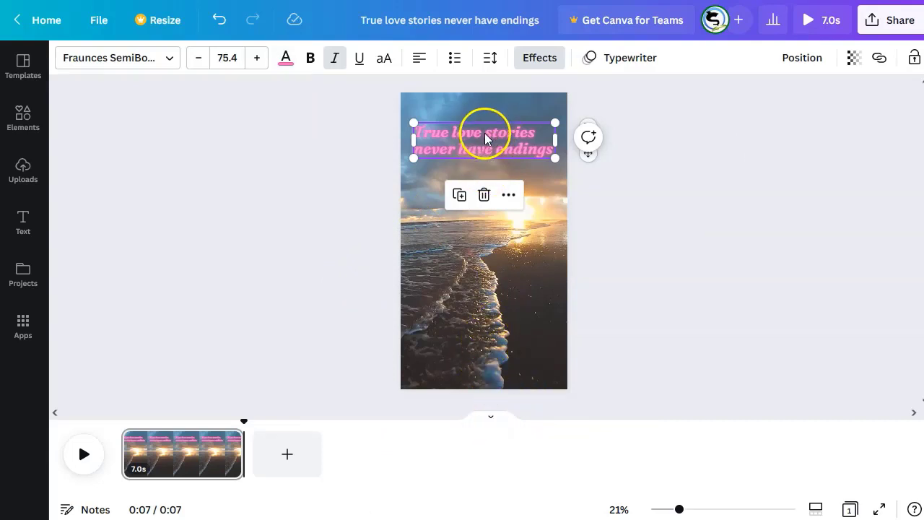
left_click(643, 231)
left_click(445, 159)
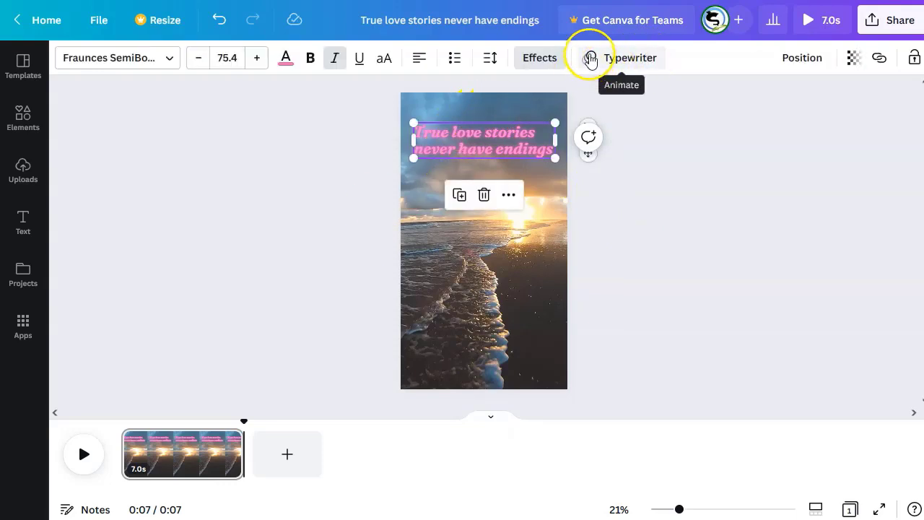
Replace the quote's Typewriter animation with the Burst text animation.
left_click(590, 57)
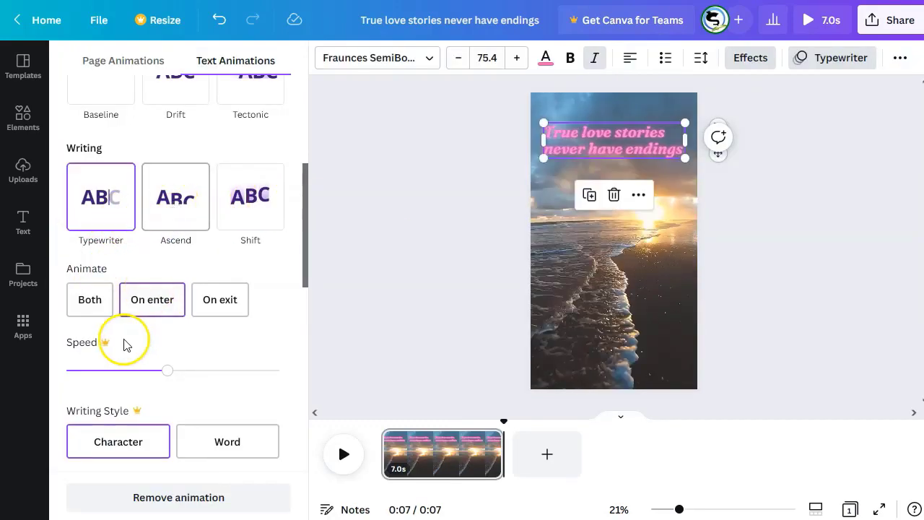
scroll(250, 216, "up", 4)
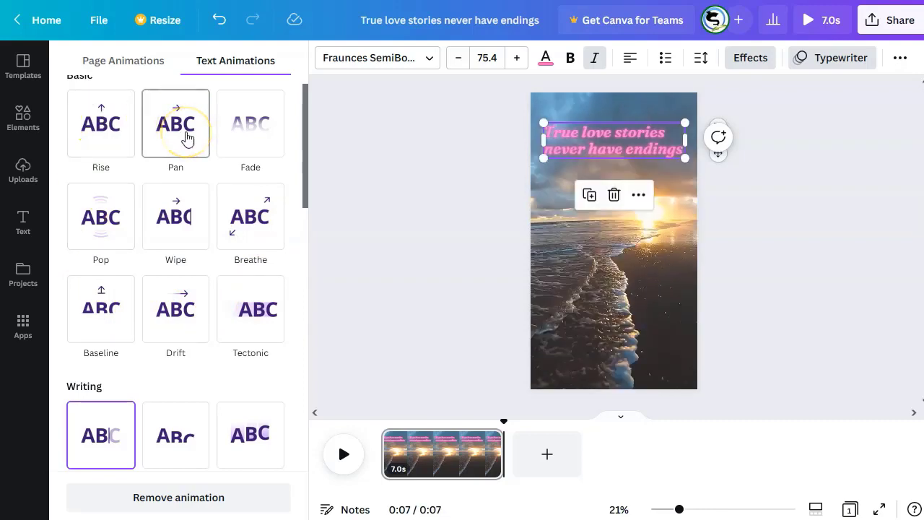
scroll(99, 169, "down", 3)
scroll(117, 353, "down", 2)
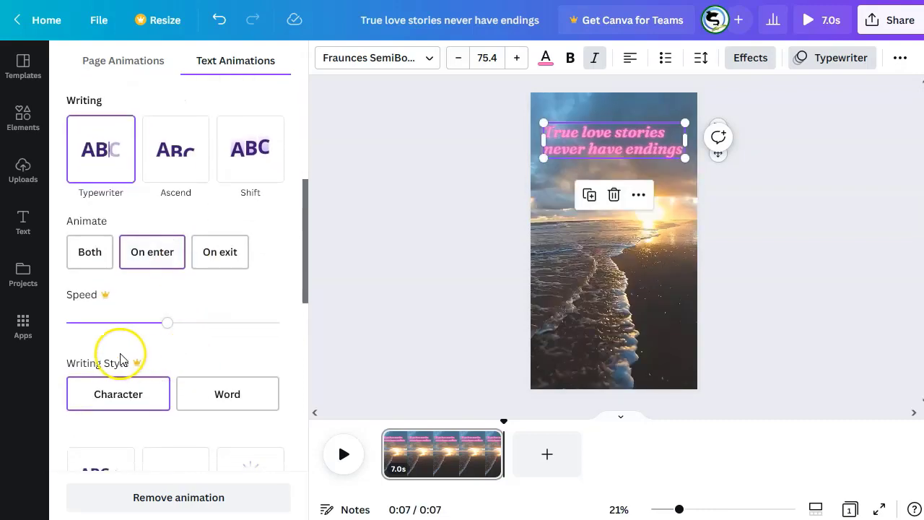
scroll(170, 321, "down", 2)
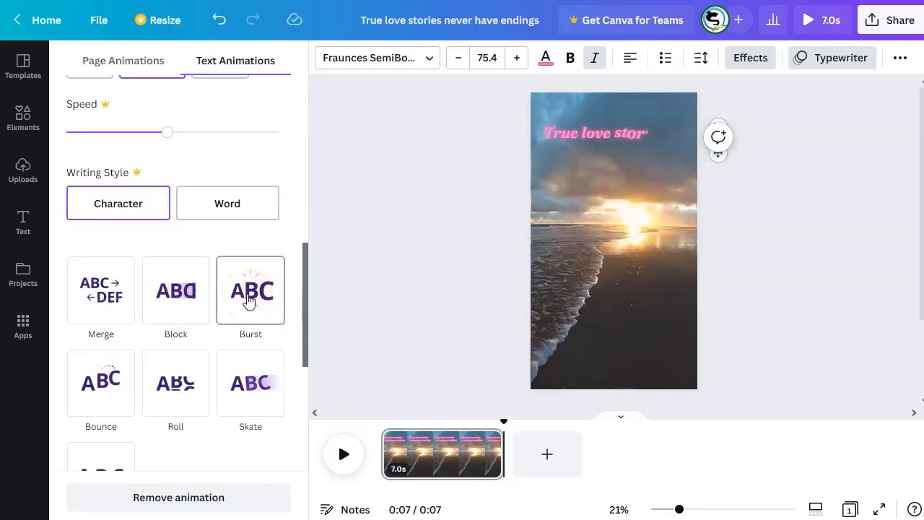
left_click(247, 301)
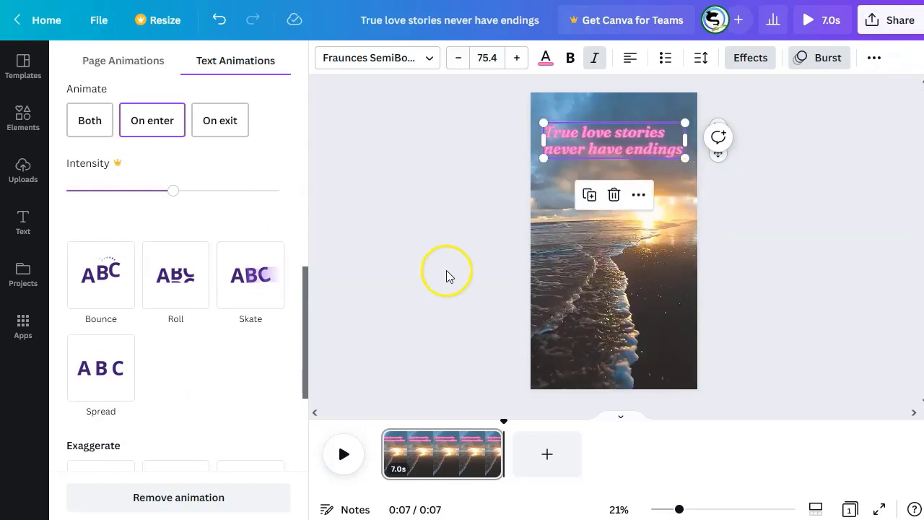
Play the video from the start to preview the animated quote over the beach clip.
left_click(421, 287)
left_click(496, 309)
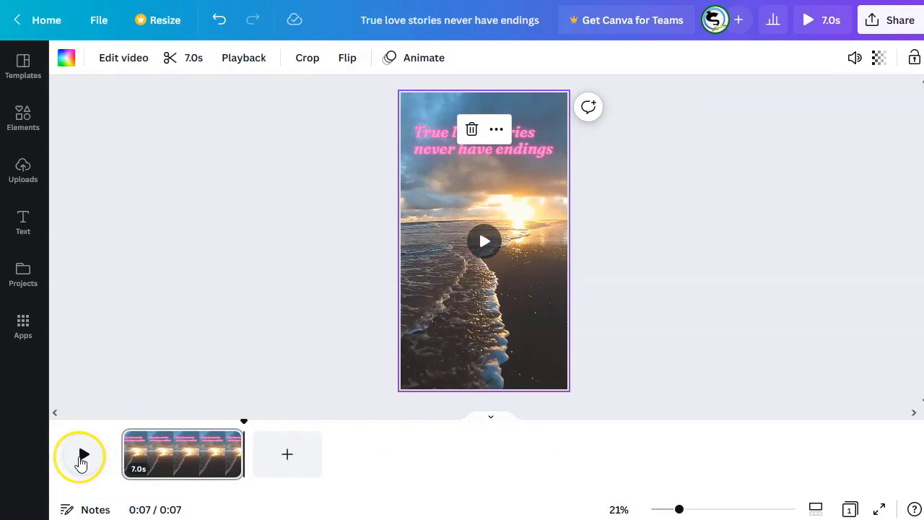
left_click(82, 458)
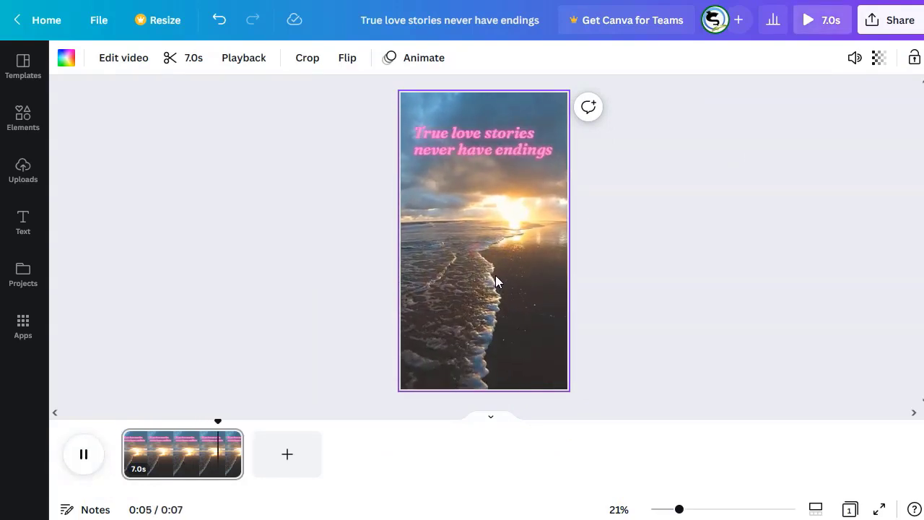
left_click(84, 455)
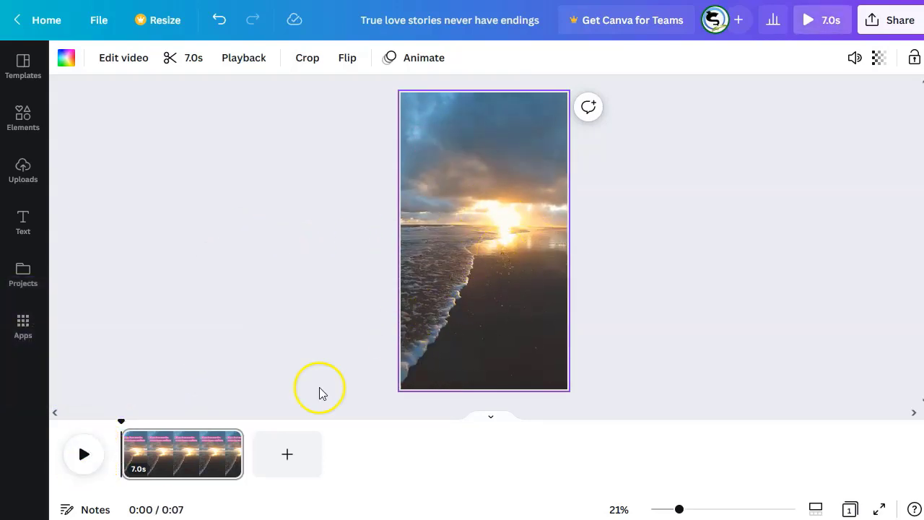
left_click(83, 456)
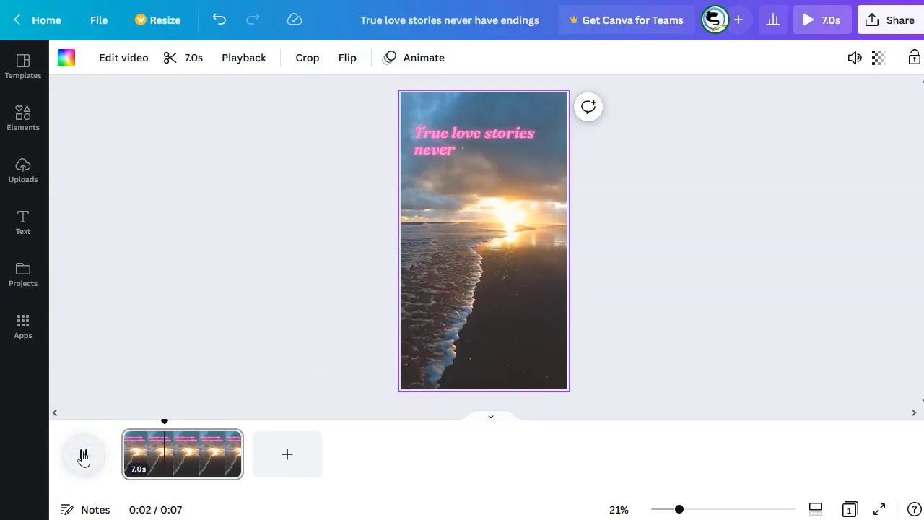
left_click(649, 200)
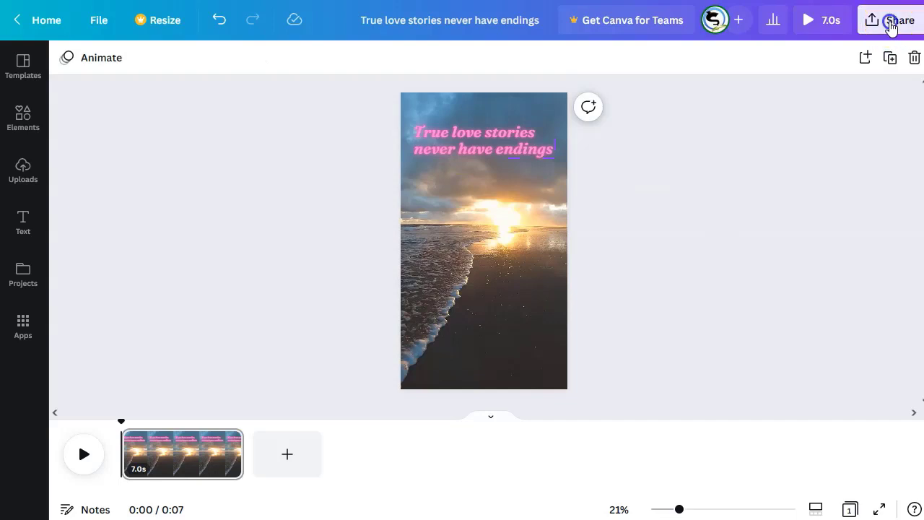
Download the finished design as an MP4 video at 1080p (HD) quality.
left_click(889, 24)
scroll(726, 350, "down", 2)
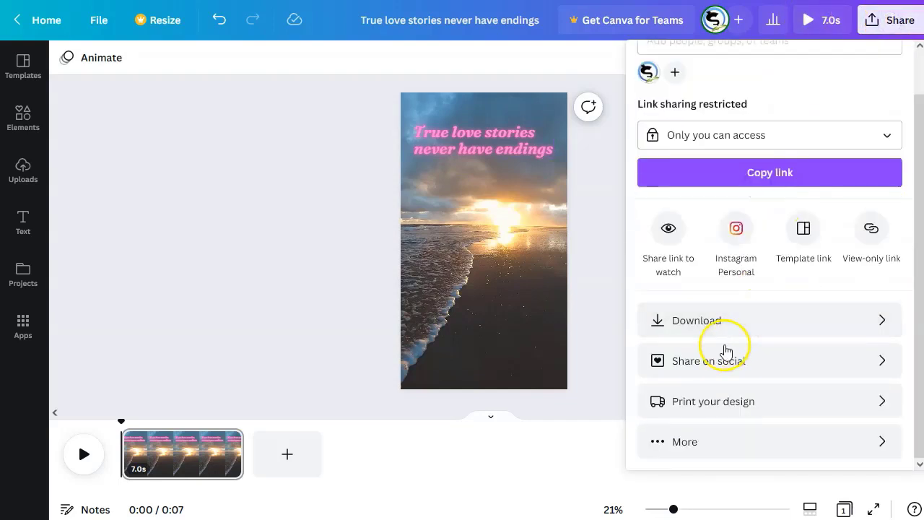
left_click(728, 324)
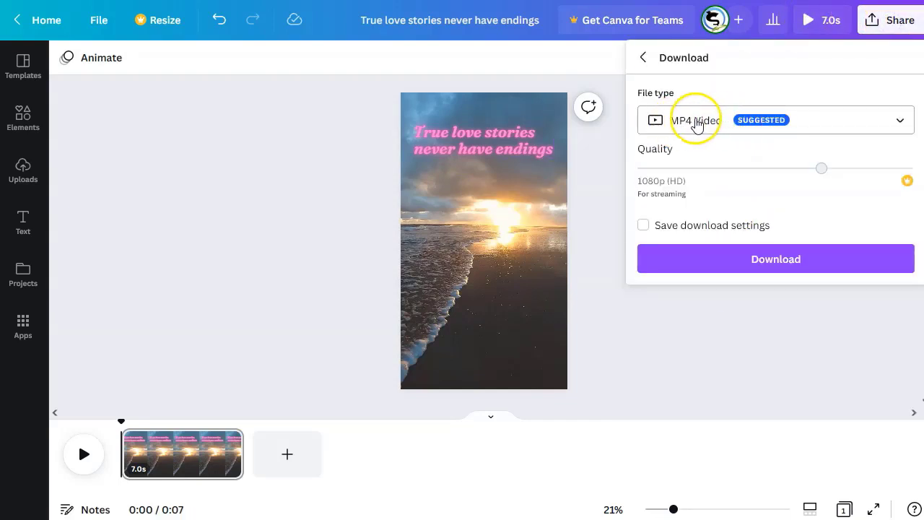
left_click(764, 265)
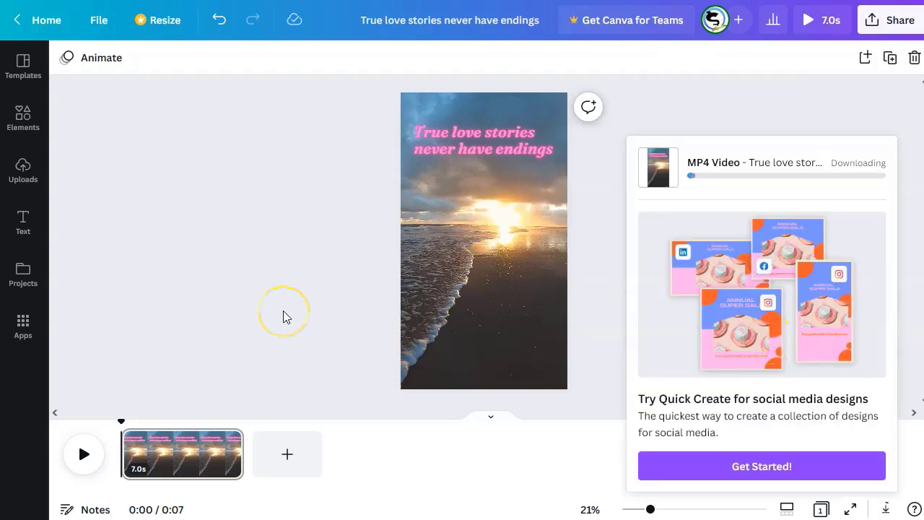
left_click(308, 310)
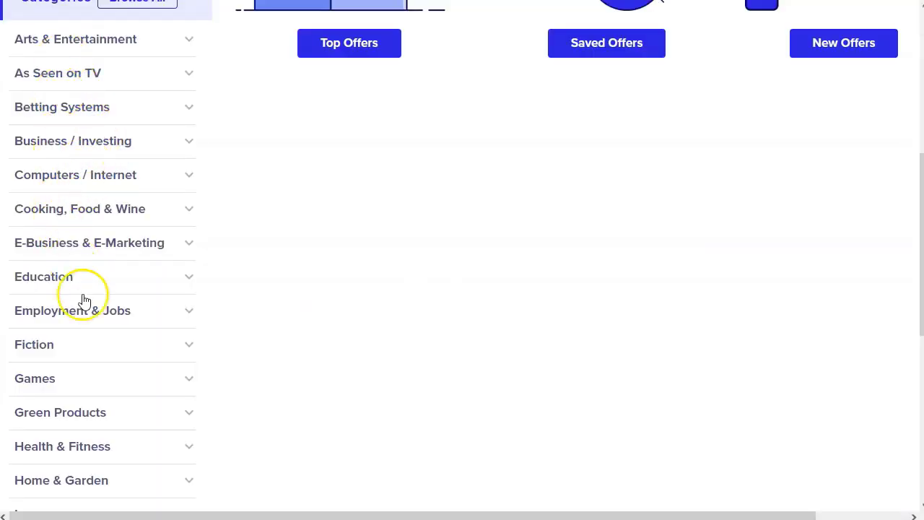
Look over the product categories in the ClickBank Affiliate Marketplace and search its offers for "love".
scroll(91, 326, "down", 3)
scroll(96, 336, "down", 5)
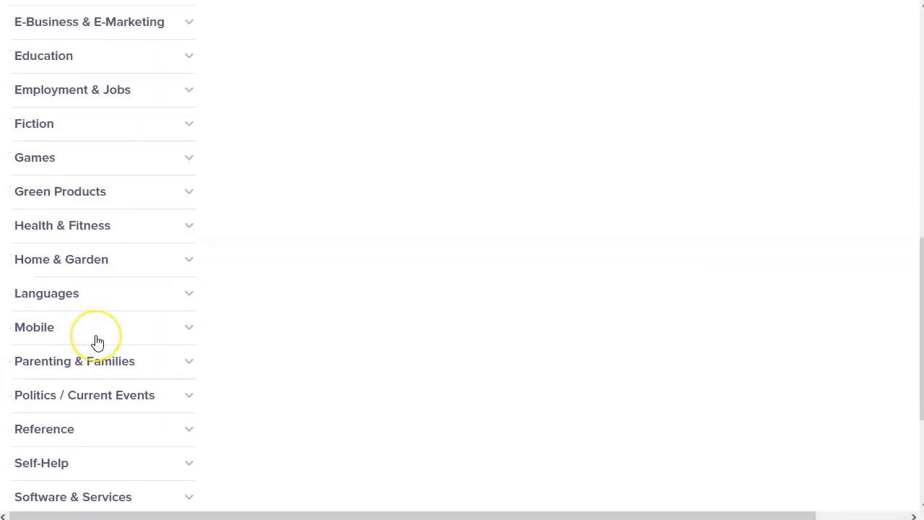
scroll(336, 313, "up", 10)
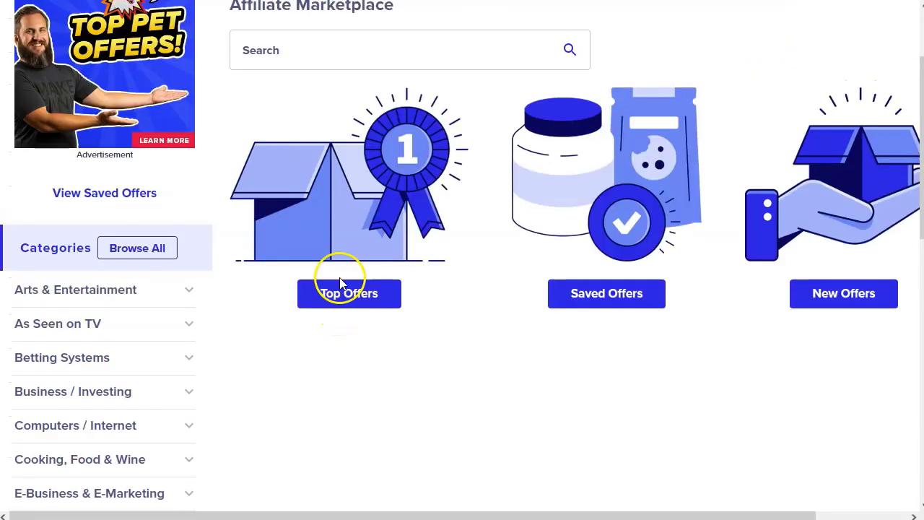
scroll(339, 281, "up", 2)
left_click(320, 176)
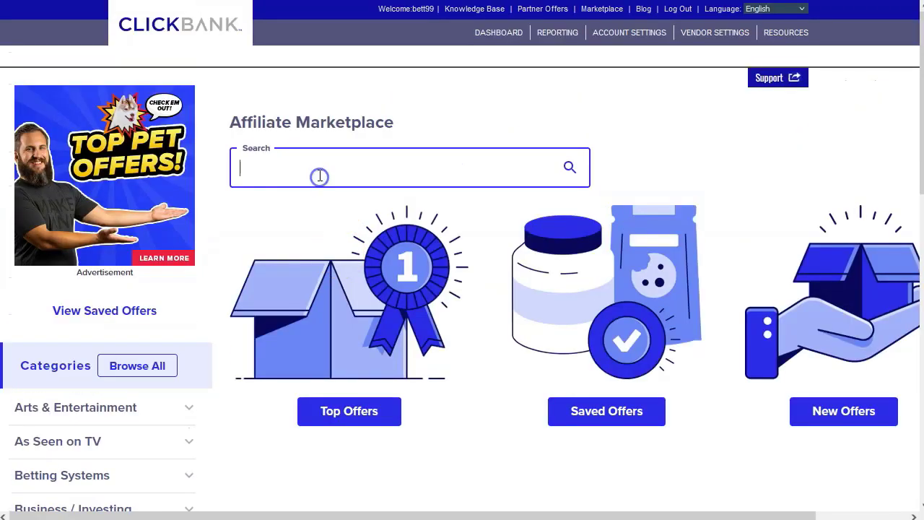
key("Return")
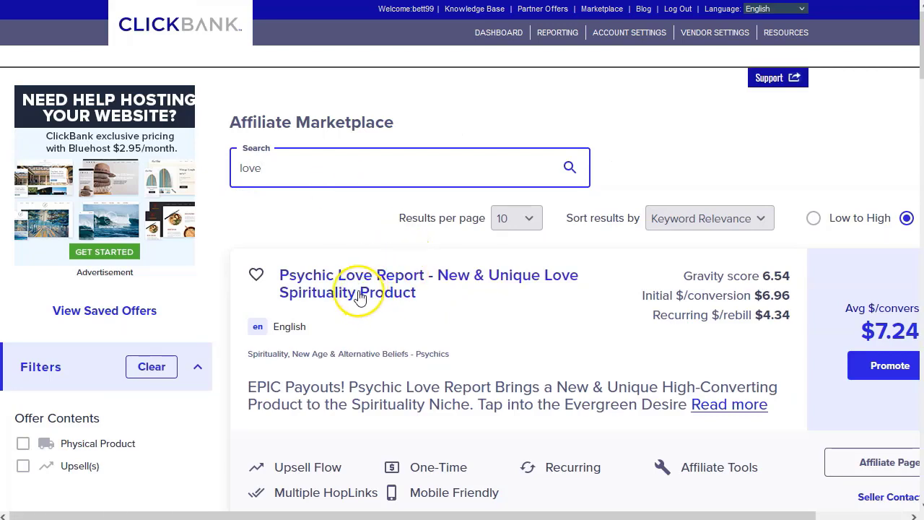
Examine the titles, gravity scores and average payouts of the love-related offers in the search results.
scroll(360, 293, "down", 1)
scroll(340, 310, "down", 4)
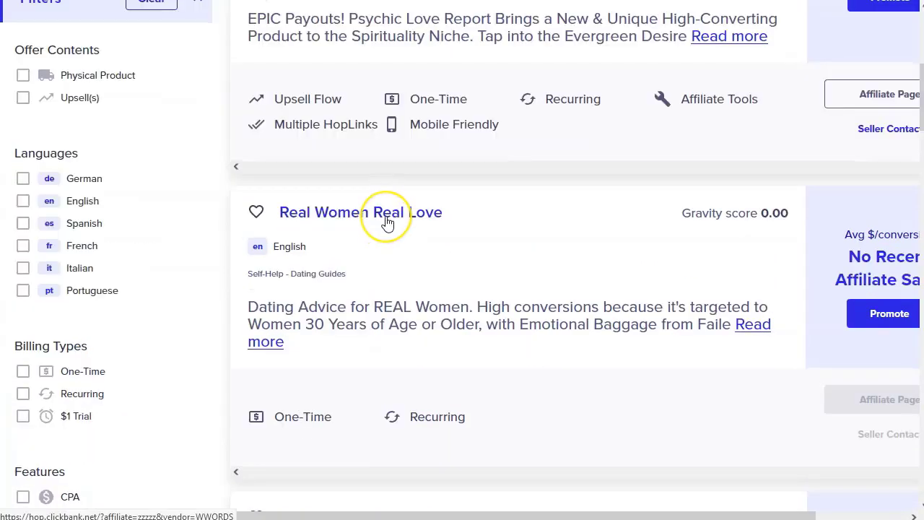
scroll(388, 222, "down", 1)
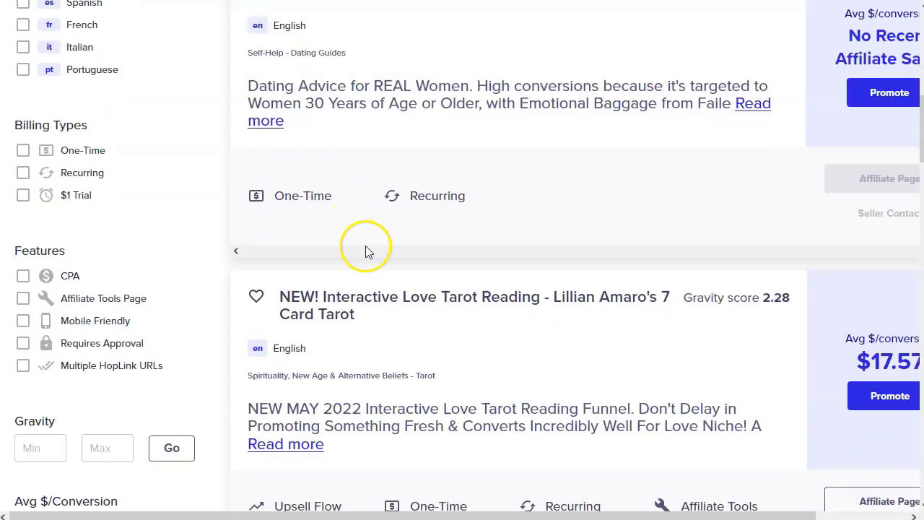
scroll(366, 252, "down", 4)
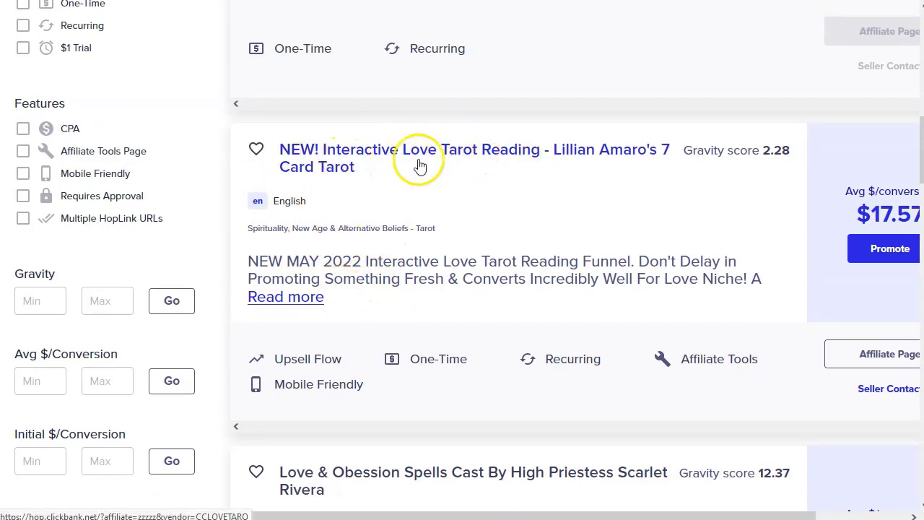
scroll(467, 164, "down", 4)
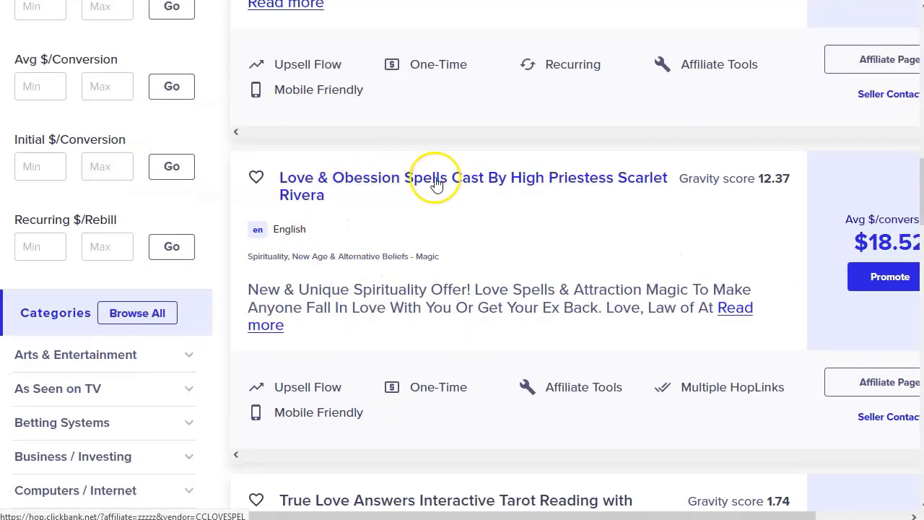
scroll(482, 185, "down", 4)
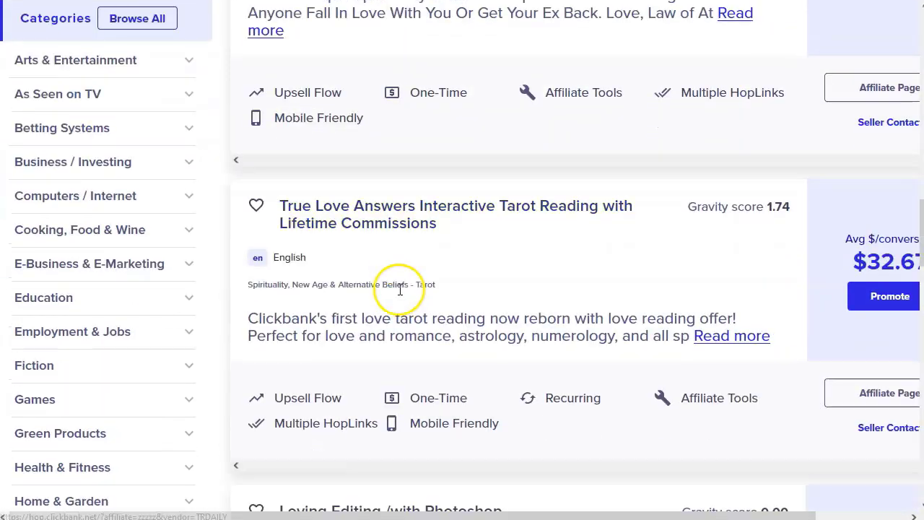
scroll(361, 274, "down", 8)
scroll(324, 310, "up", 20)
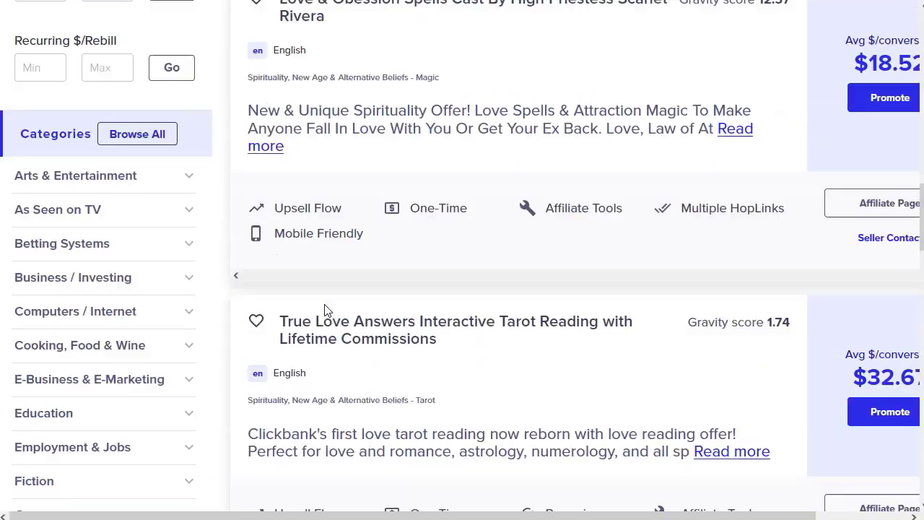
Find the "His Secret Obsession" offer in the marketplace listings, open its sales page and look it over.
scroll(324, 309, "up", 4)
scroll(324, 310, "down", 16)
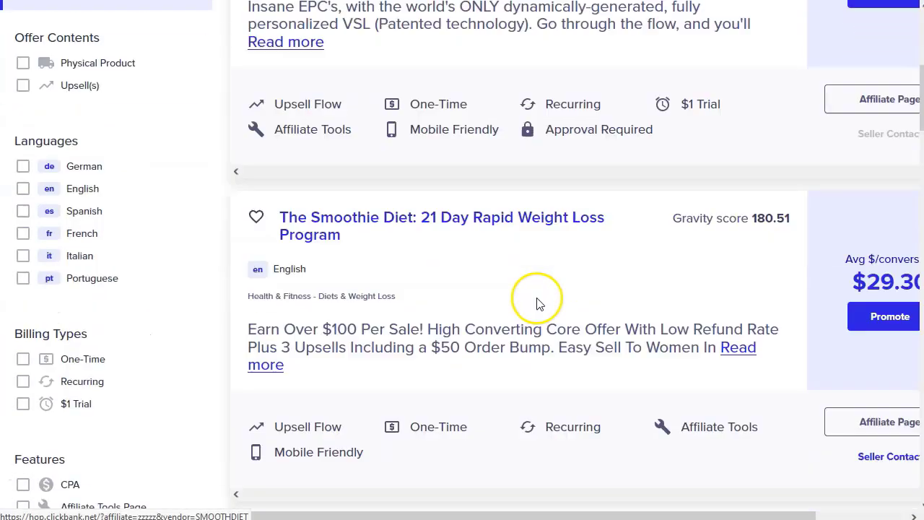
scroll(387, 303, "down", 1)
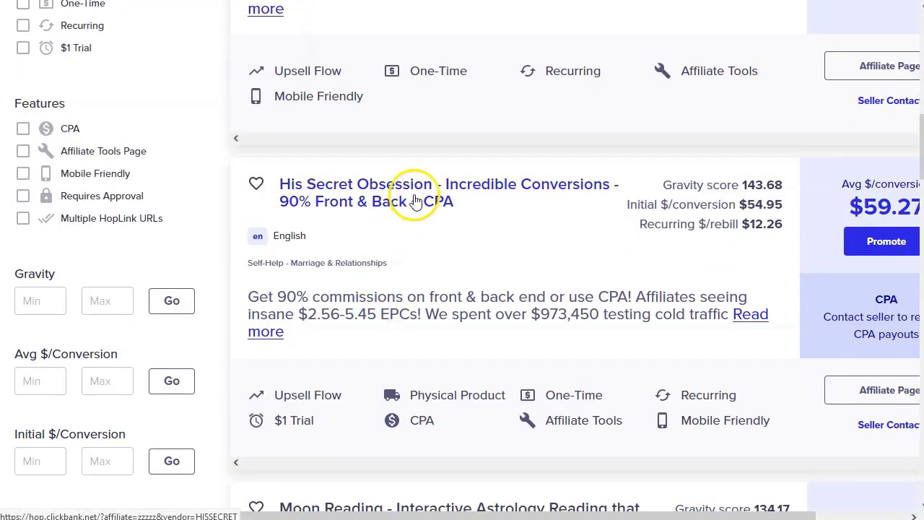
left_click(389, 195)
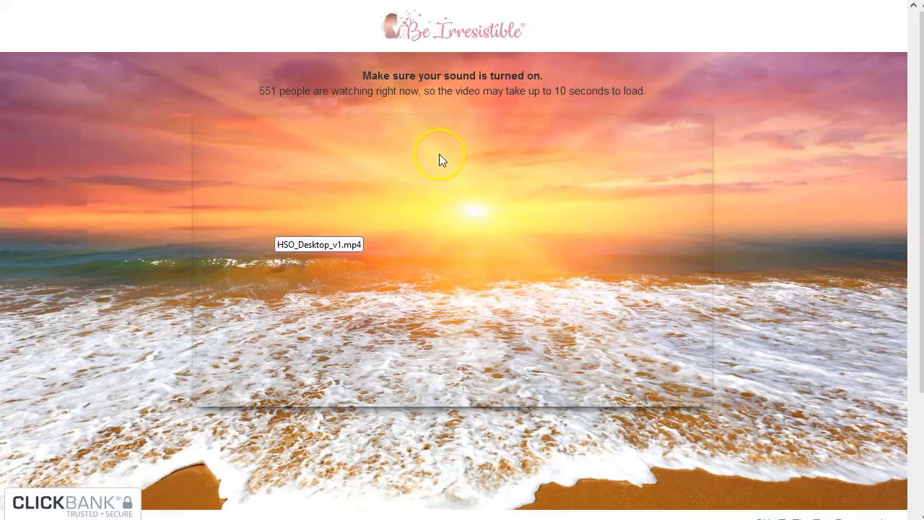
scroll(357, 275, "down", 2)
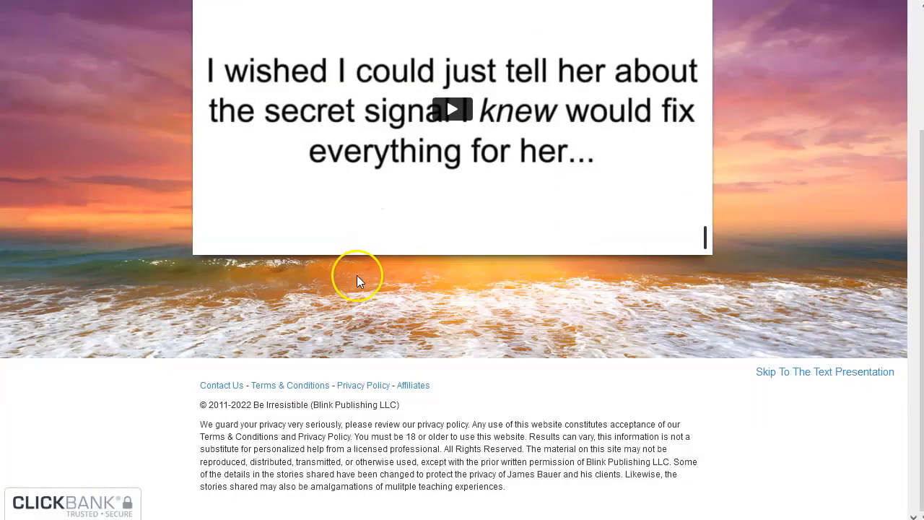
Close the sales page, create a HopLink for the "His Secret Obsession" offer without a tracking ID and copy it.
scroll(375, 275, "up", 2)
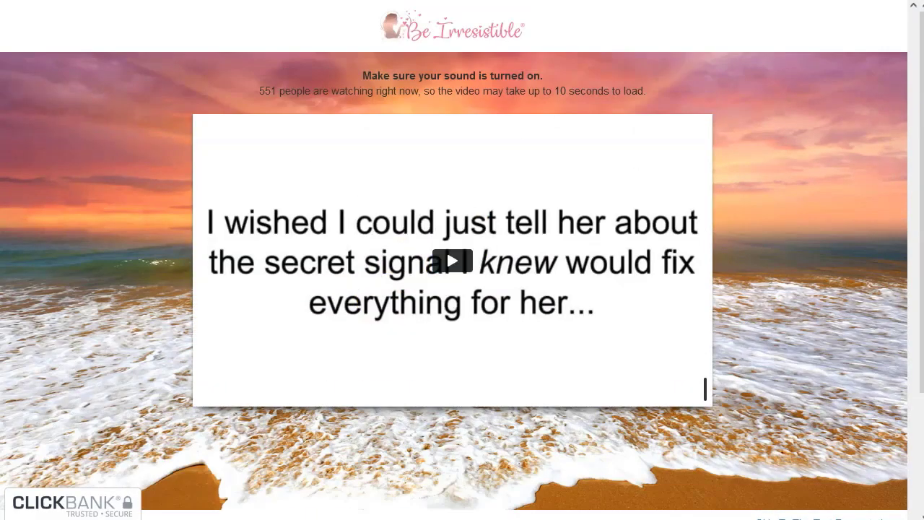
key("ctrl+w")
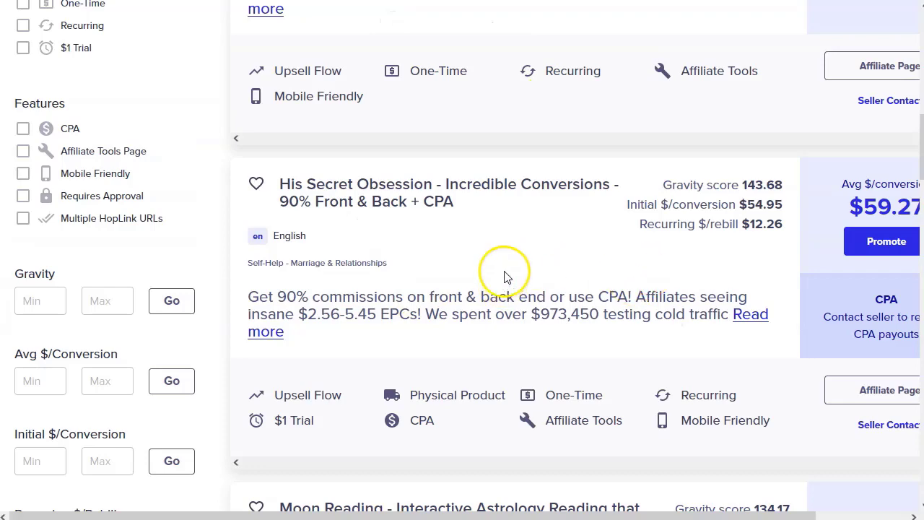
left_click(887, 242)
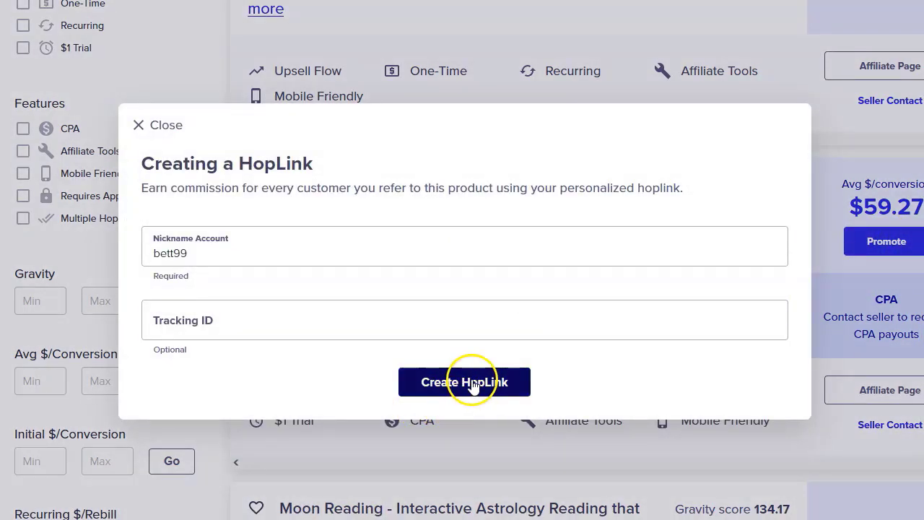
left_click(472, 386)
left_click(755, 411)
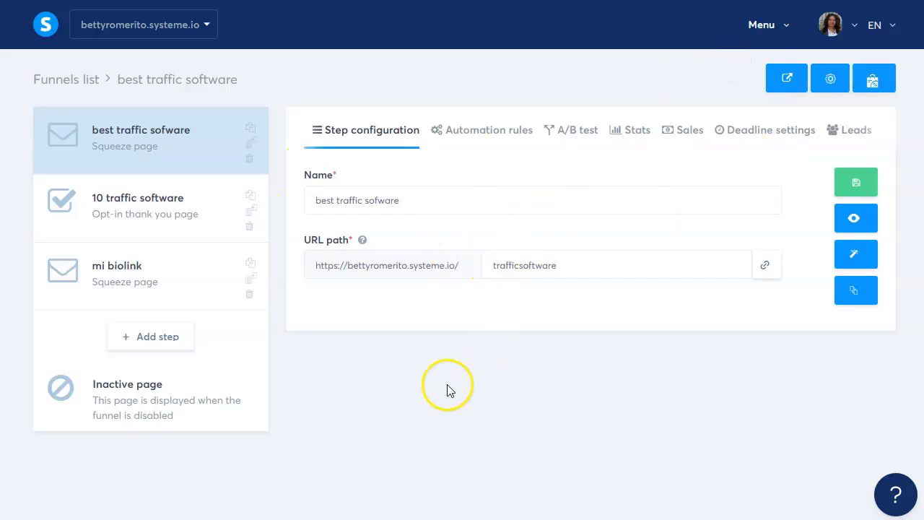
Switch to the "best traffic software" funnel in systeme.io and open its "mi biolink" squeeze page in the page editor.
left_click(129, 273)
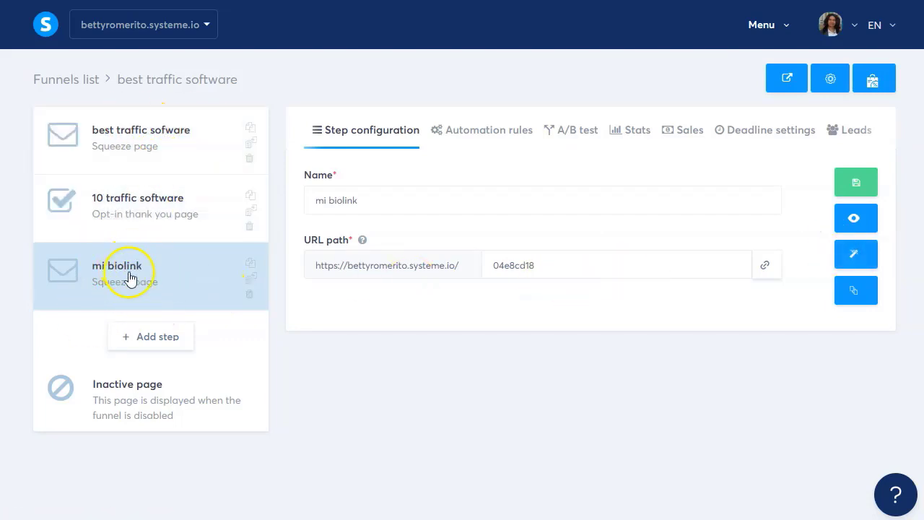
left_click(856, 217)
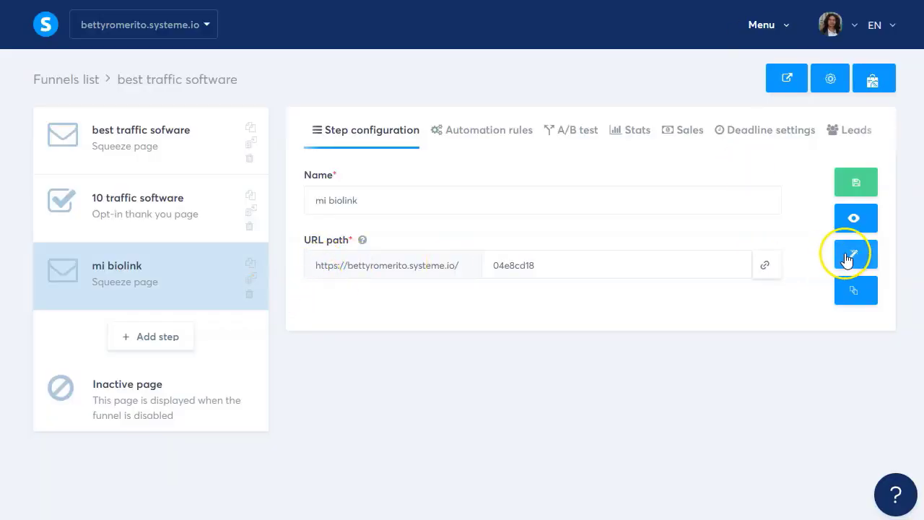
left_click(856, 253)
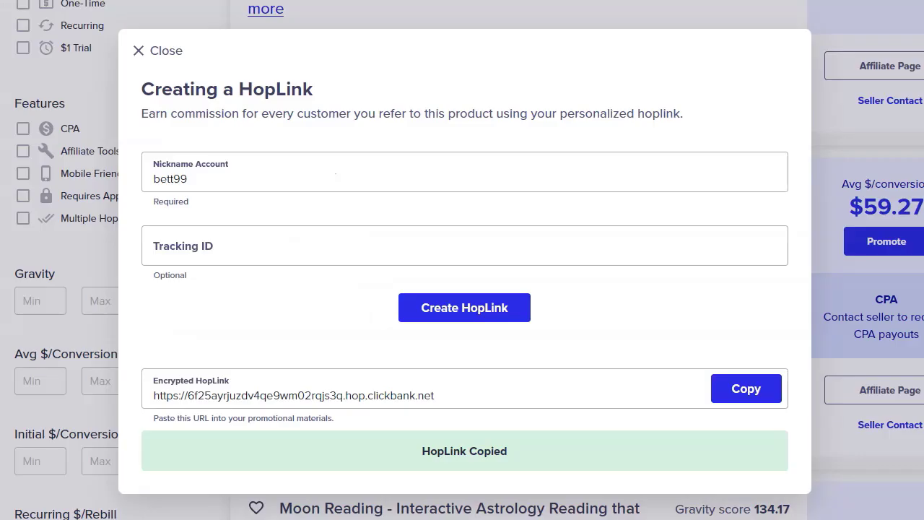
Copy the encrypted HopLink from ClickBank and set it as the URL opened by the first button on the bio link page.
left_click(750, 388)
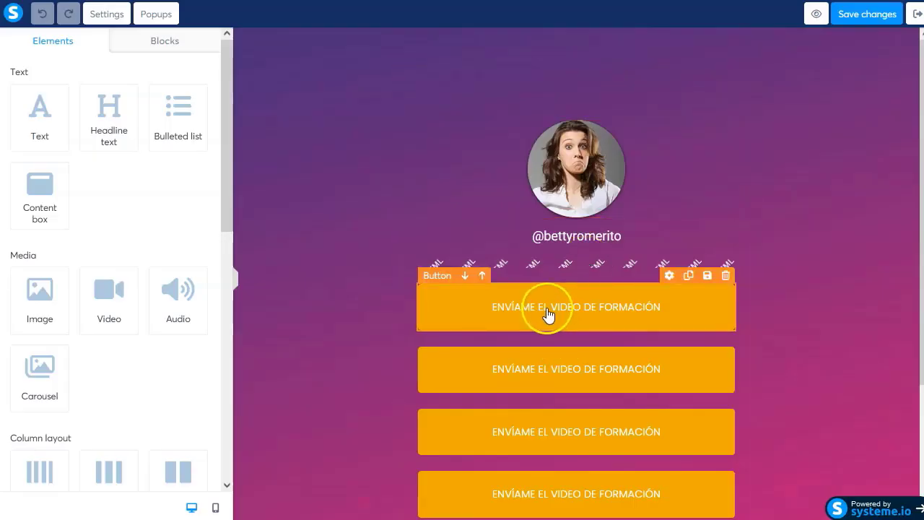
left_click(546, 313)
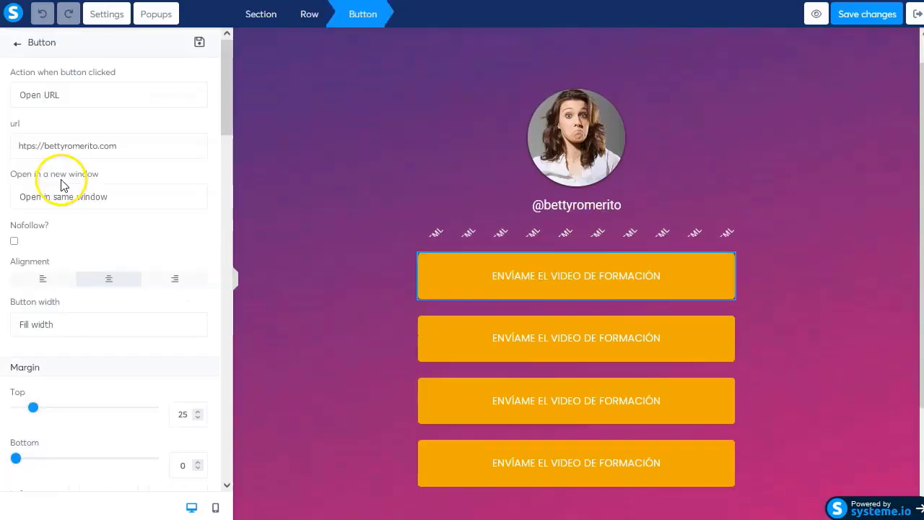
left_click_drag(171, 154, 6, 155)
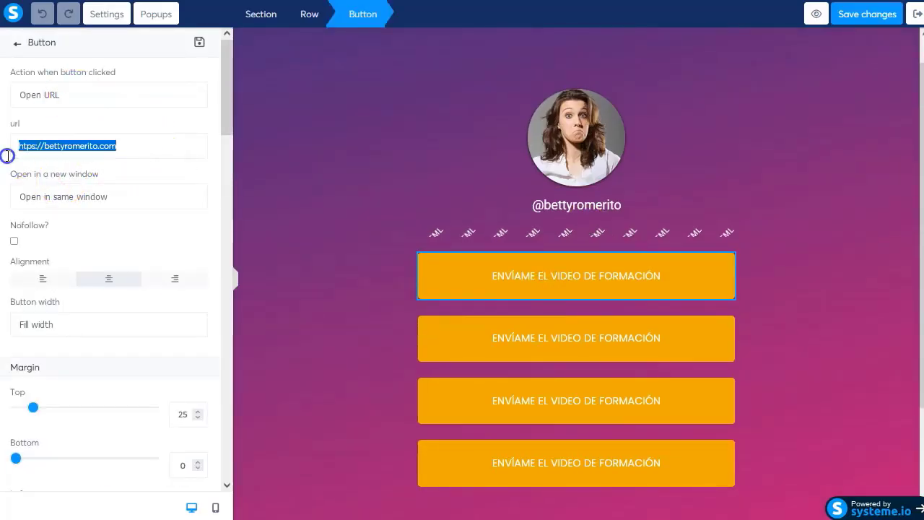
key("ctrl+v")
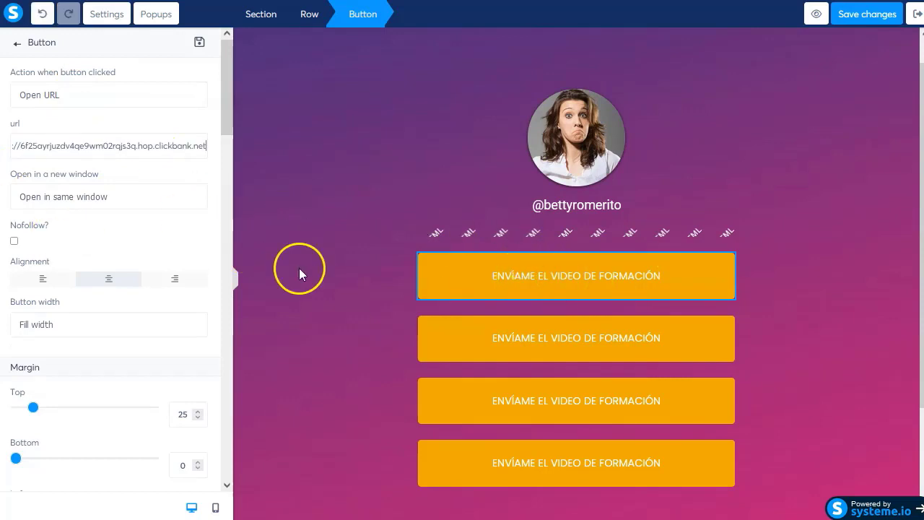
Change the first button's text to "HIS SECRET OBSESSION".
scroll(73, 322, "down", 2)
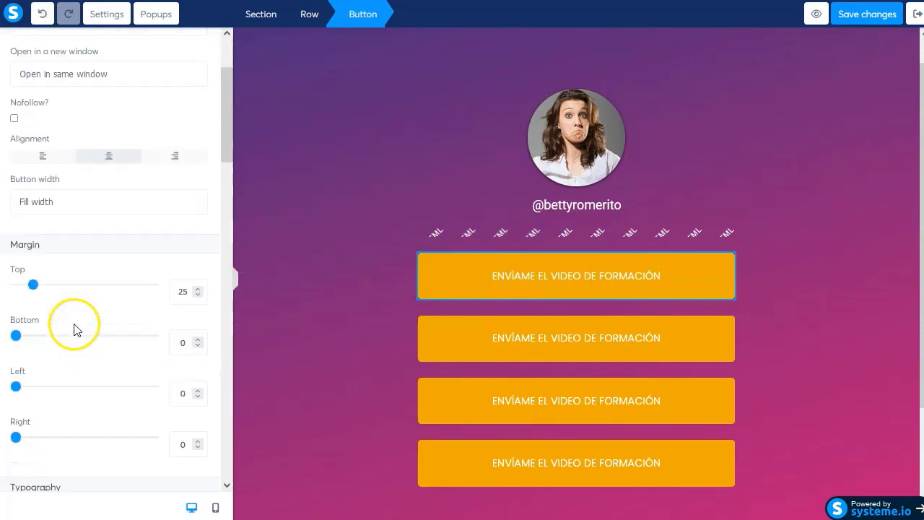
scroll(76, 336, "down", 5)
triple_click(64, 243)
type("HI")
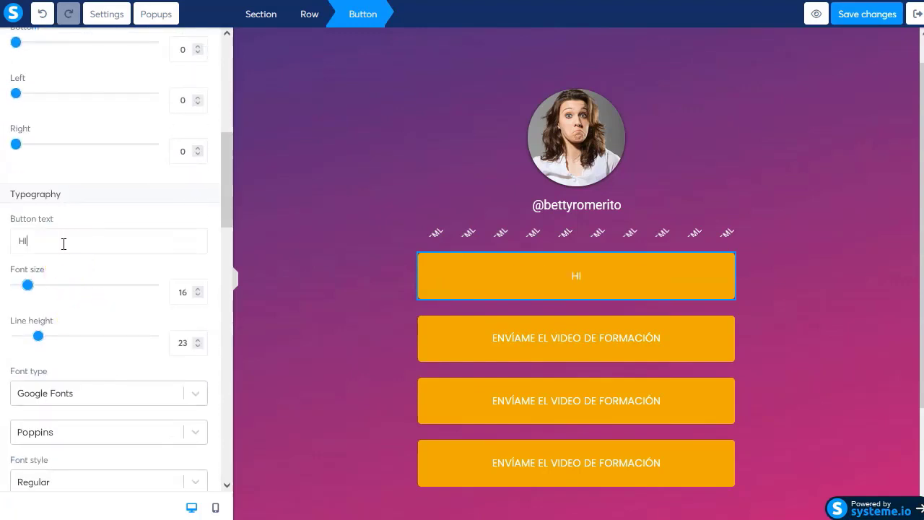
type("S SECRET OBSESSION")
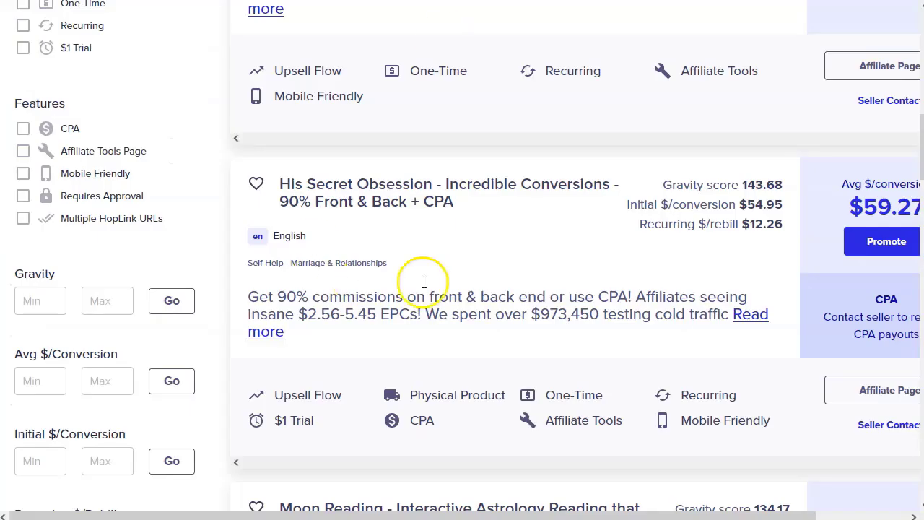
scroll(381, 411, "down", 1)
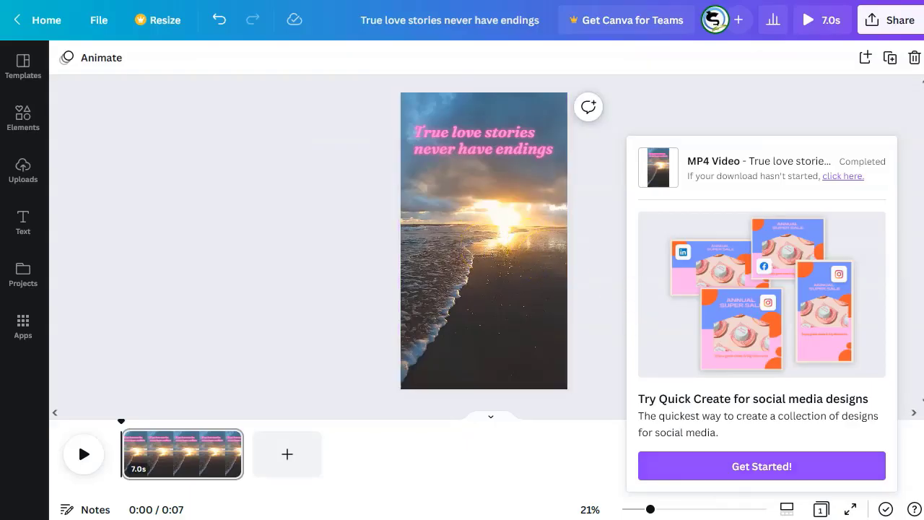
left_click(220, 323)
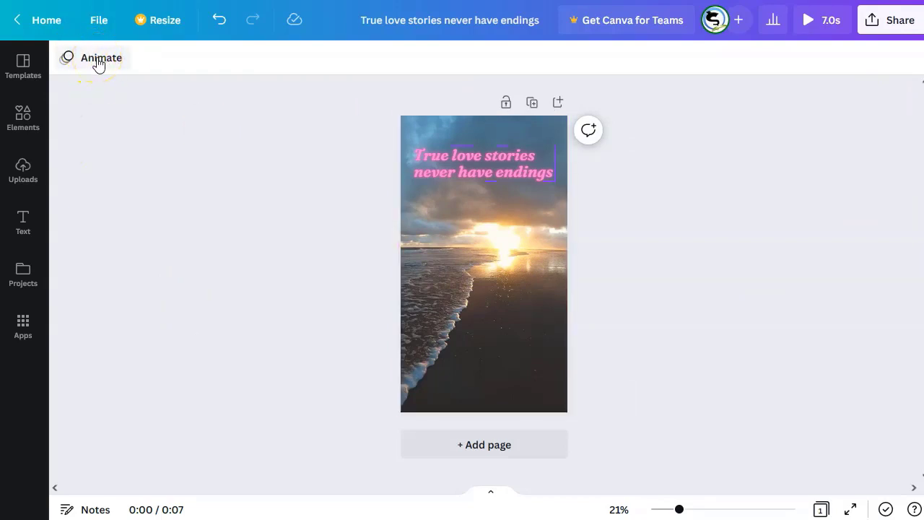
left_click(475, 260)
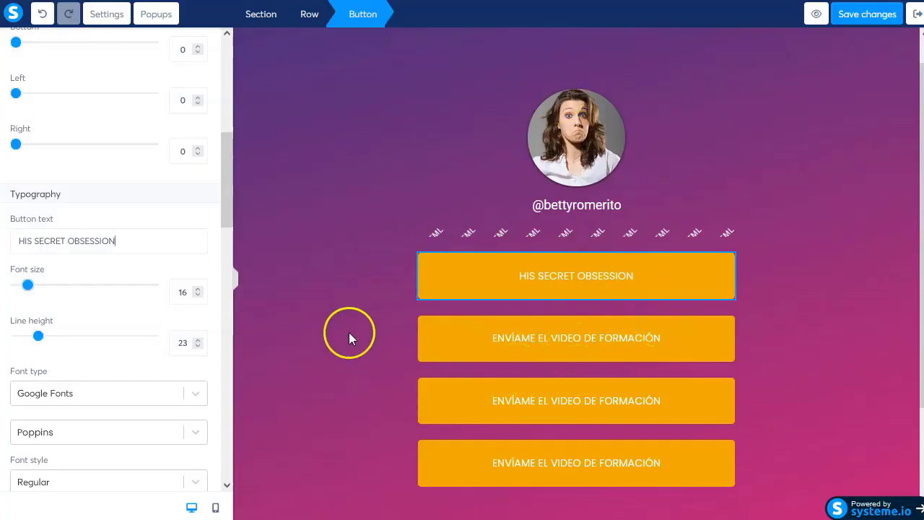
Save the bio link page, preview it and test the link of the "HIS SECRET OBSESSION" button.
left_click(874, 14)
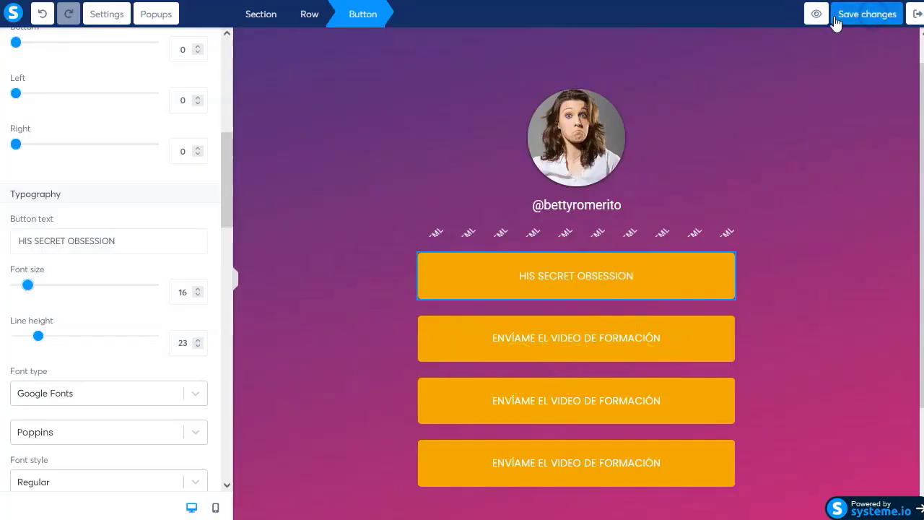
left_click(819, 14)
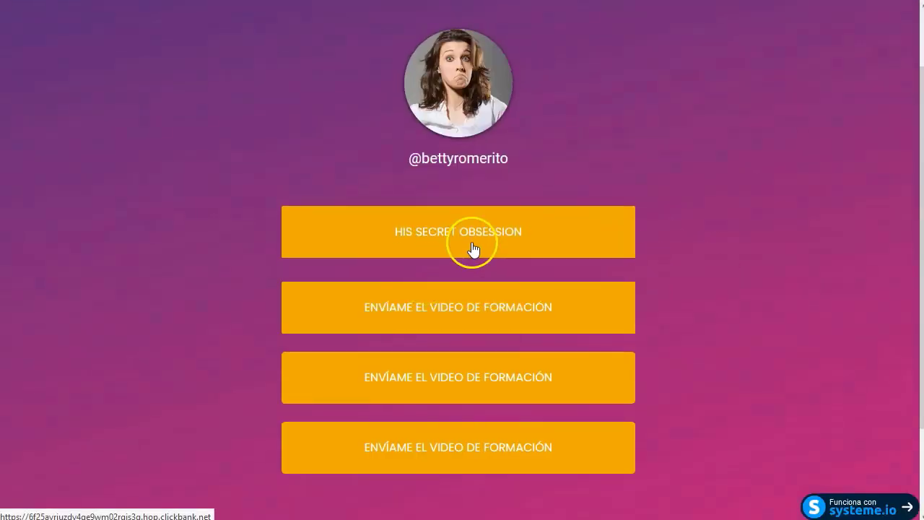
left_click(477, 231)
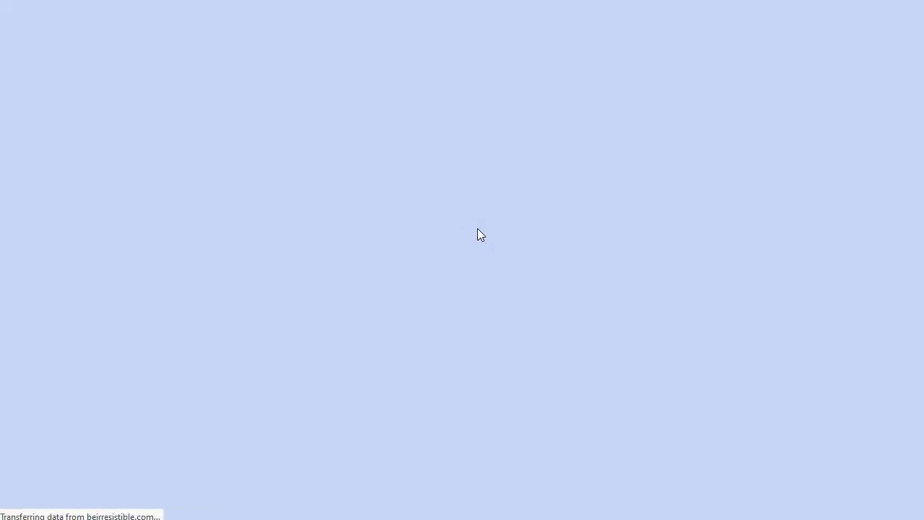